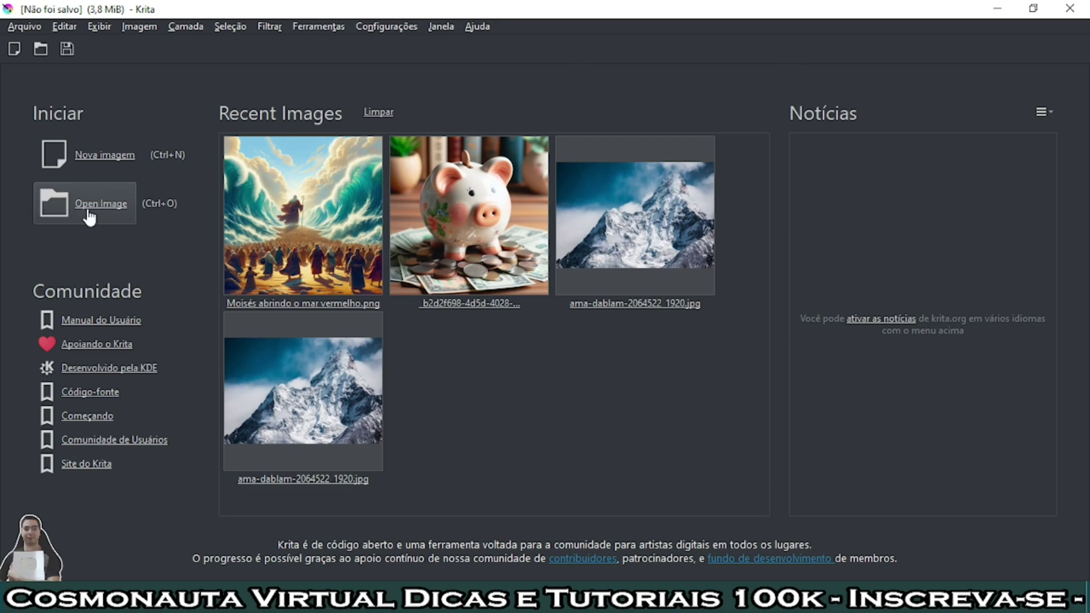
Step: Open the recent image "Moisés abrindo o mar vermelho.png" to view it, and close it again
{"action": "left_click", "coordinate": [110, 209]}
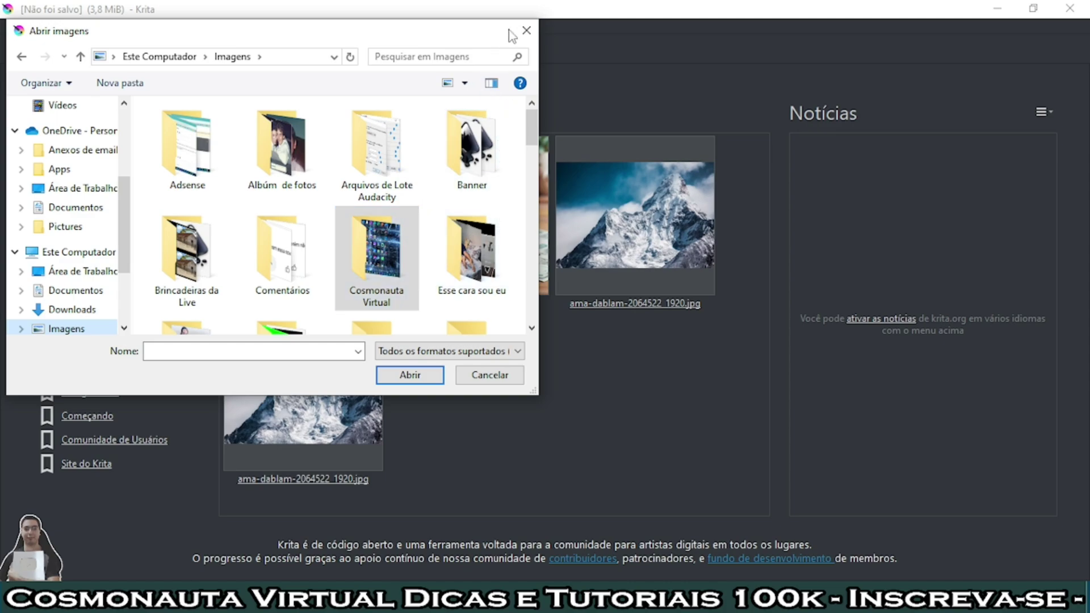
{"action": "left_click", "coordinate": [526, 30]}
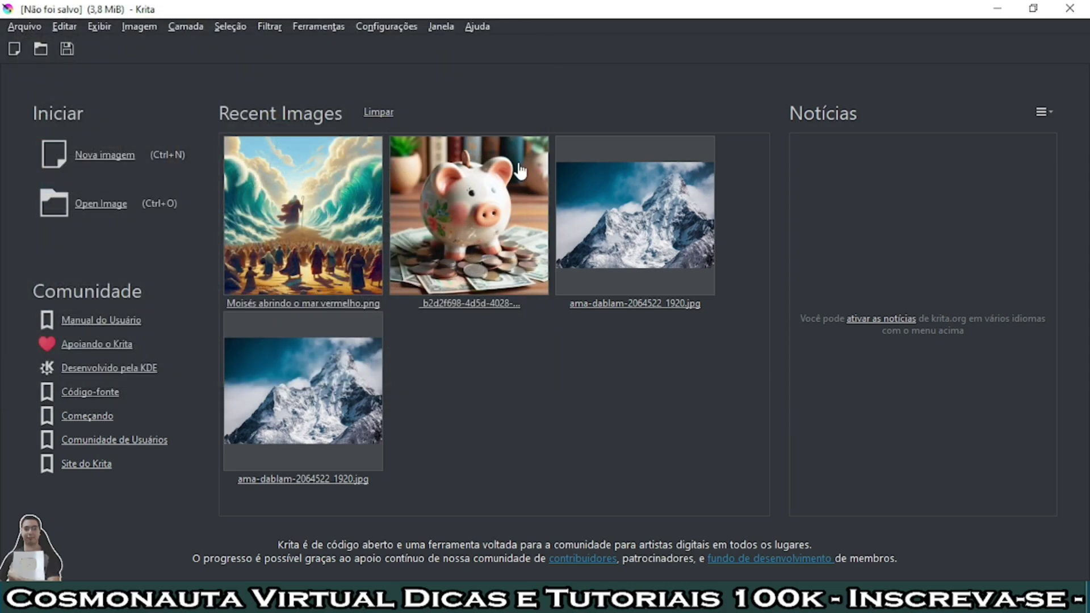
{"action": "left_click", "coordinate": [289, 223]}
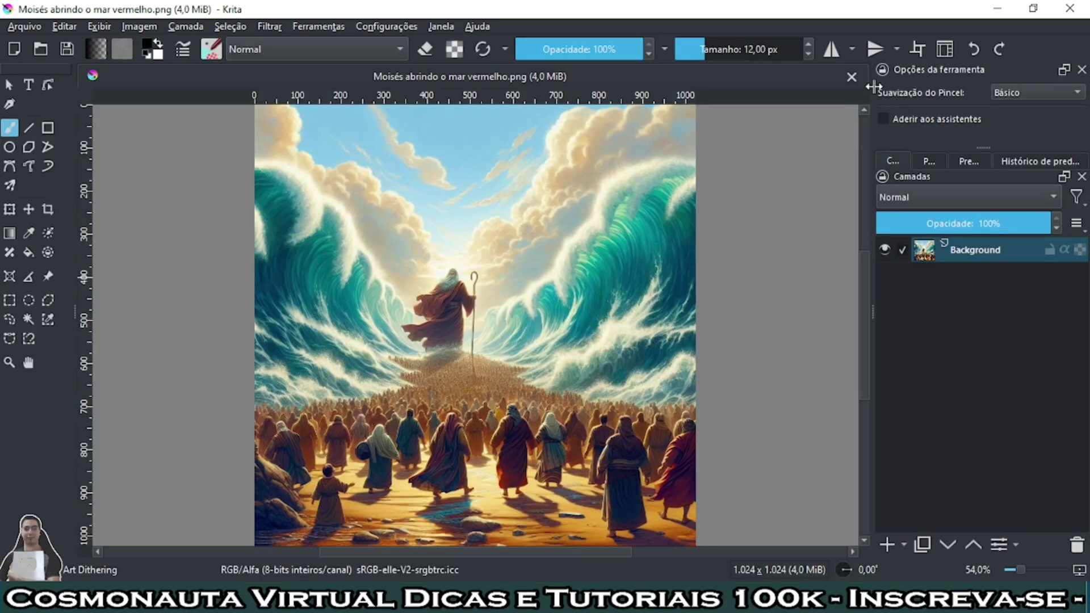
{"action": "left_click", "coordinate": [851, 77]}
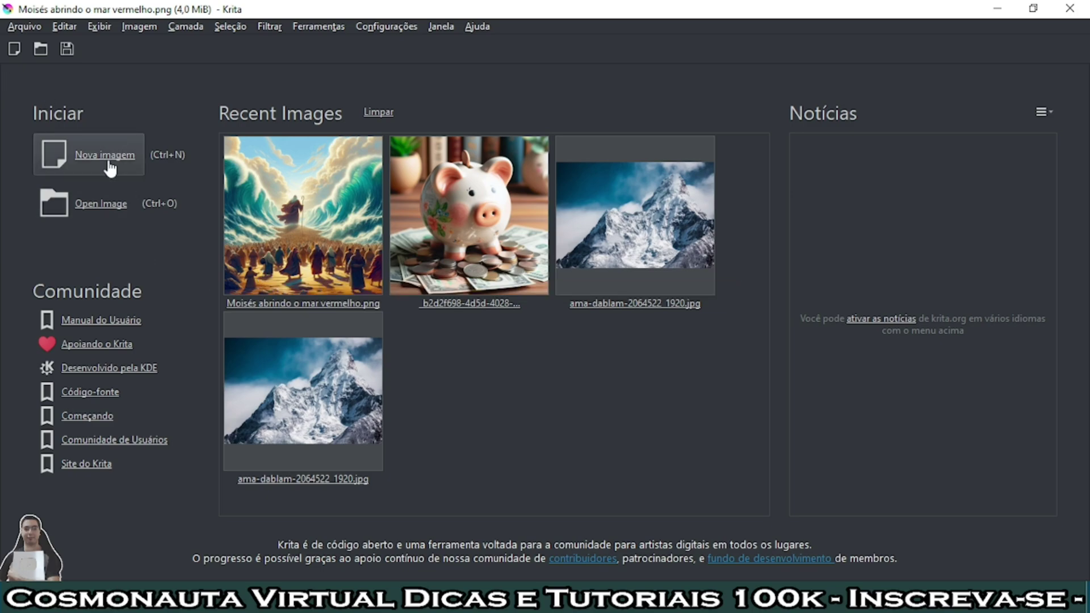
{"action": "left_click", "coordinate": [14, 52]}
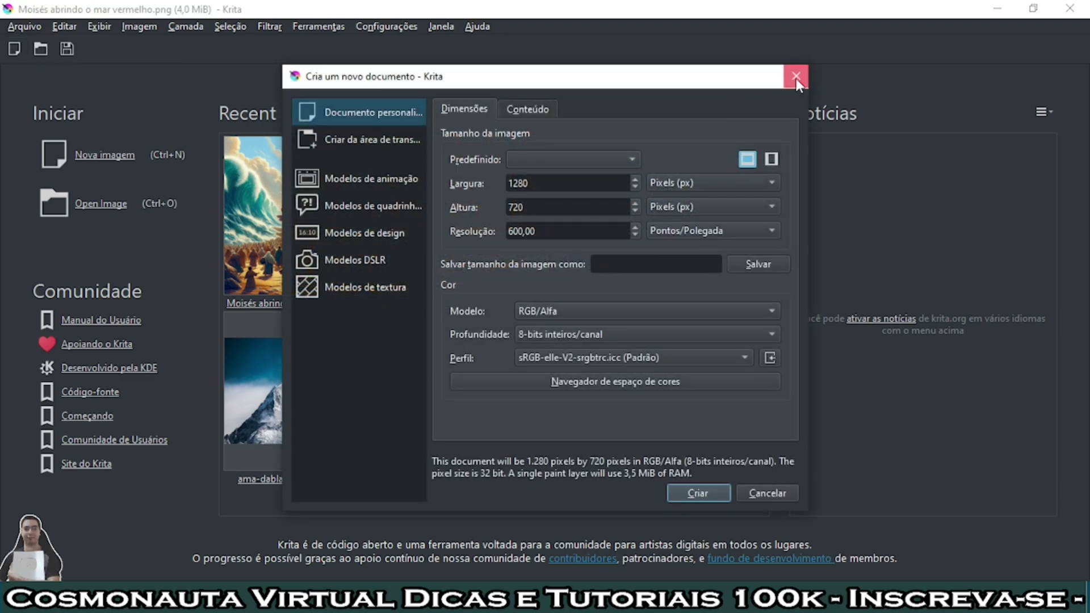
{"action": "left_click", "coordinate": [796, 77]}
{"action": "left_click", "coordinate": [18, 27]}
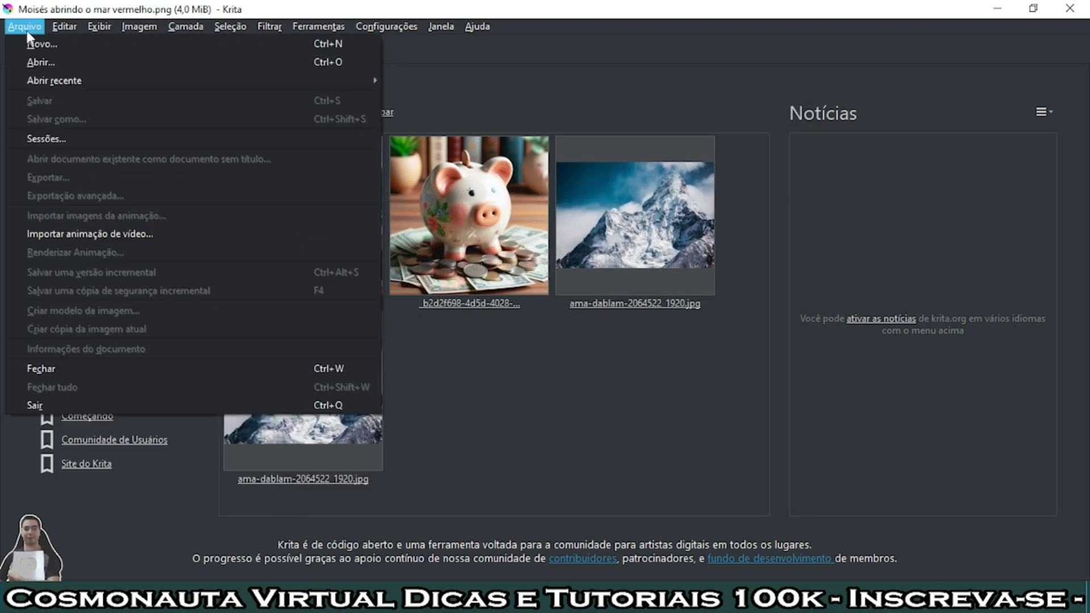
{"action": "left_click", "coordinate": [637, 73]}
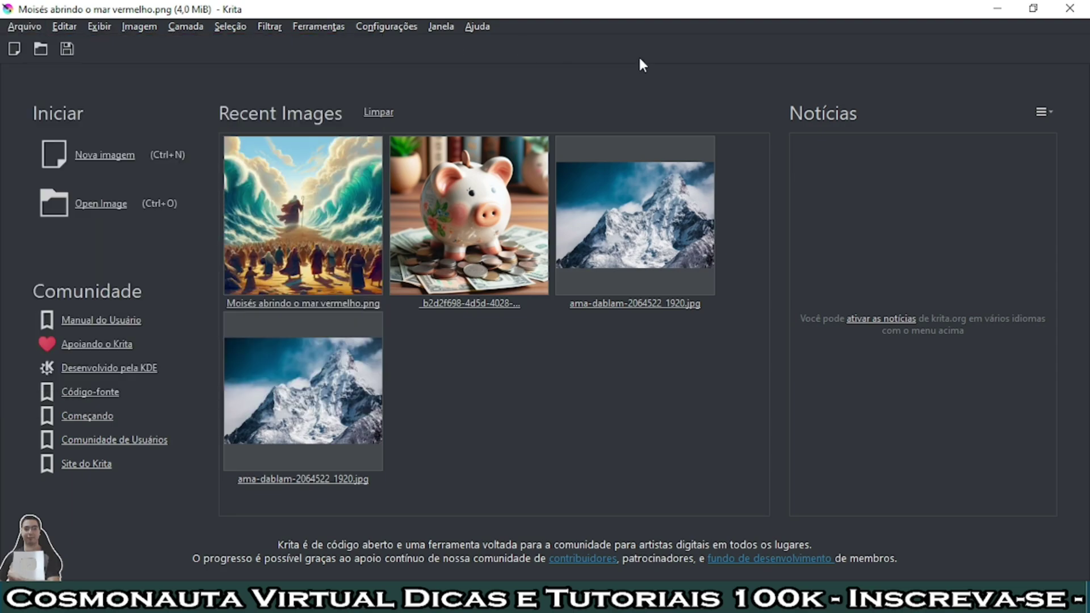
Step: Start a new image and examine the comic, design and texture template categories and the custom document's content settings
{"action": "left_click", "coordinate": [101, 164]}
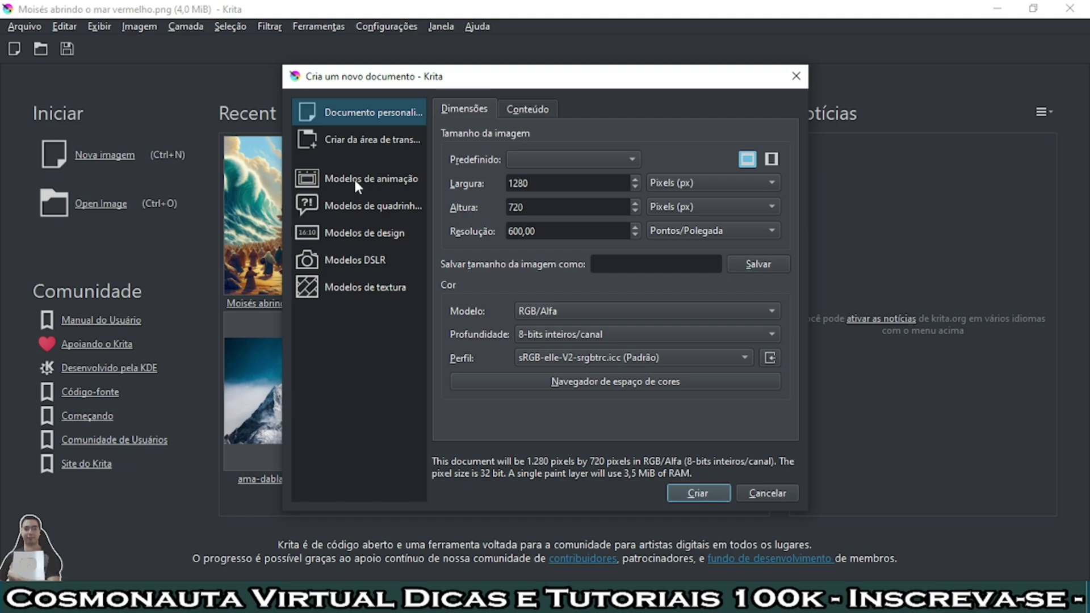
{"action": "left_click", "coordinate": [379, 180]}
{"action": "left_click", "coordinate": [376, 202]}
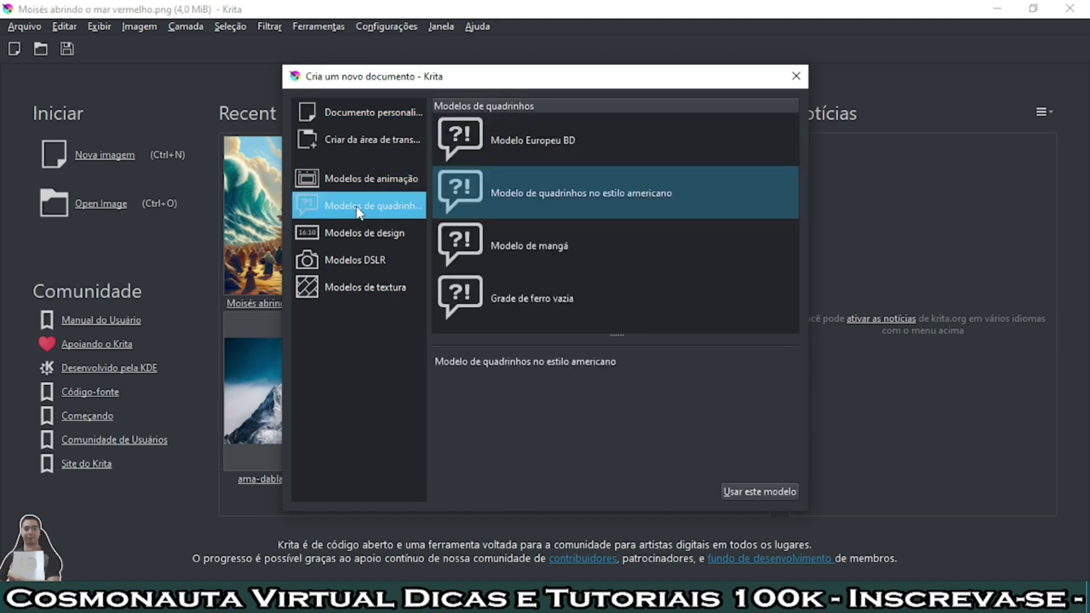
{"action": "left_click", "coordinate": [351, 238]}
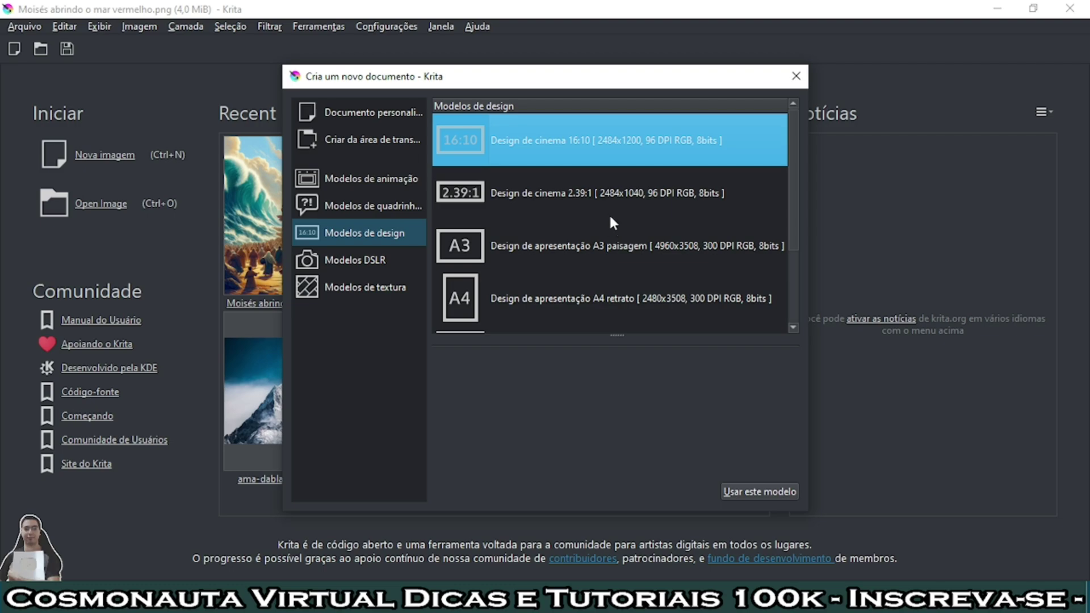
{"action": "scroll", "coordinate": [550, 238], "scroll_direction": "down", "scroll_amount": 2}
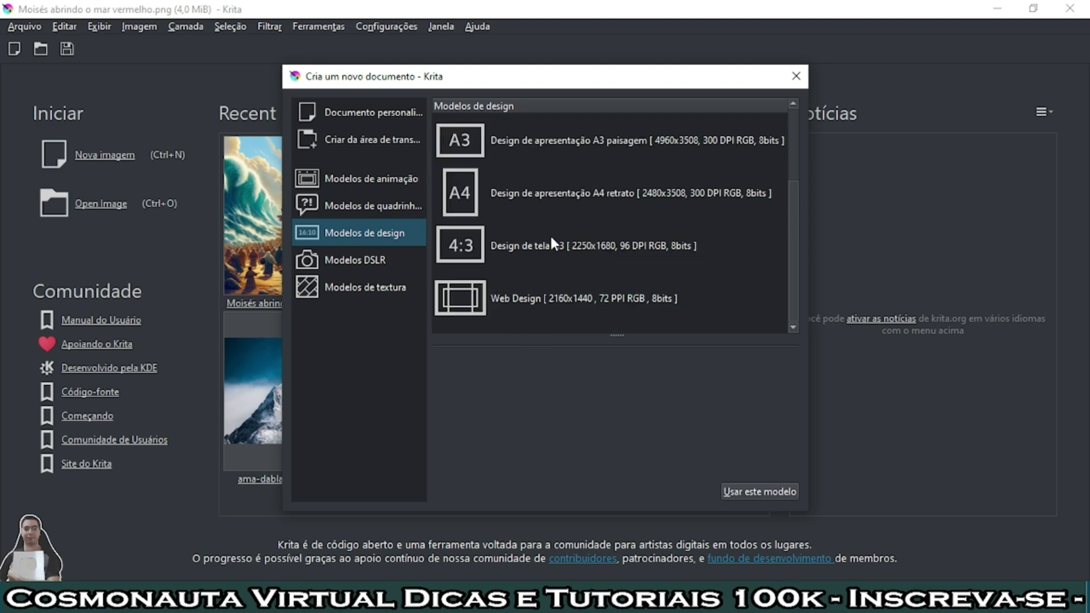
{"action": "left_click", "coordinate": [368, 288]}
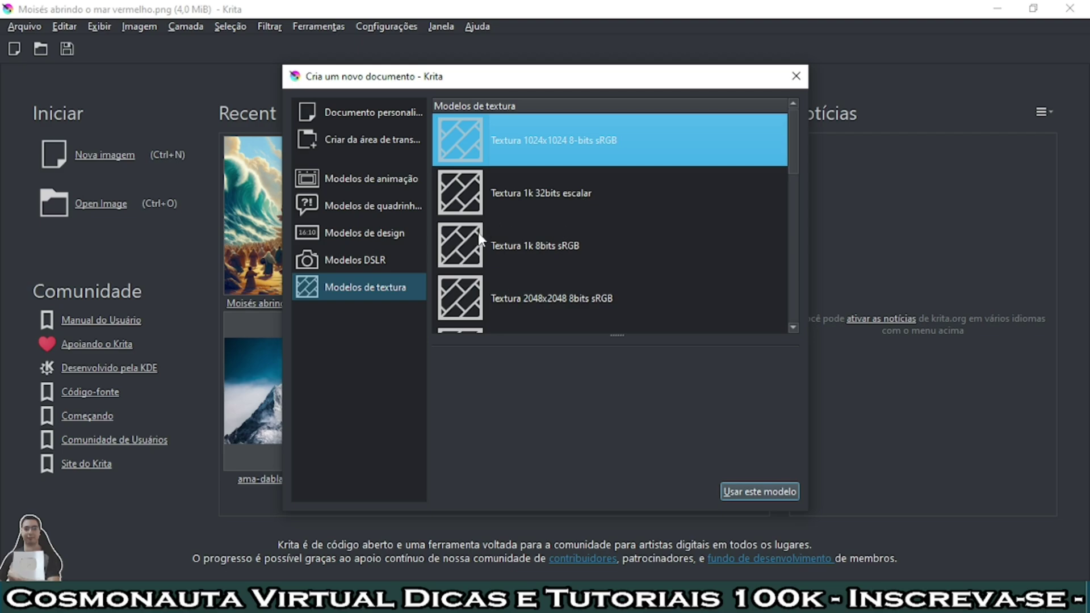
{"action": "left_click", "coordinate": [368, 114]}
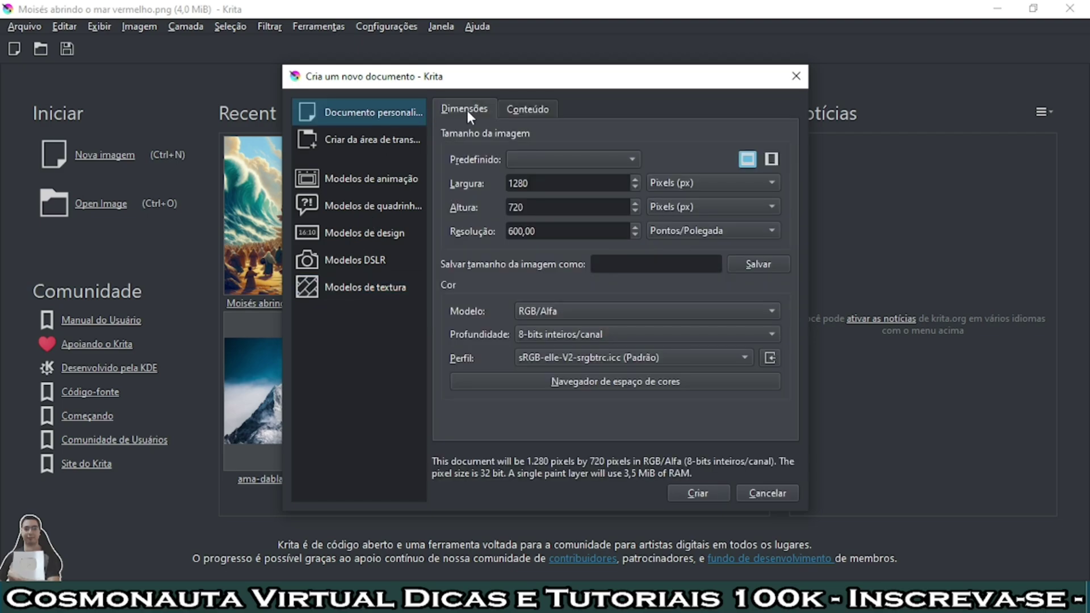
{"action": "left_click", "coordinate": [518, 108]}
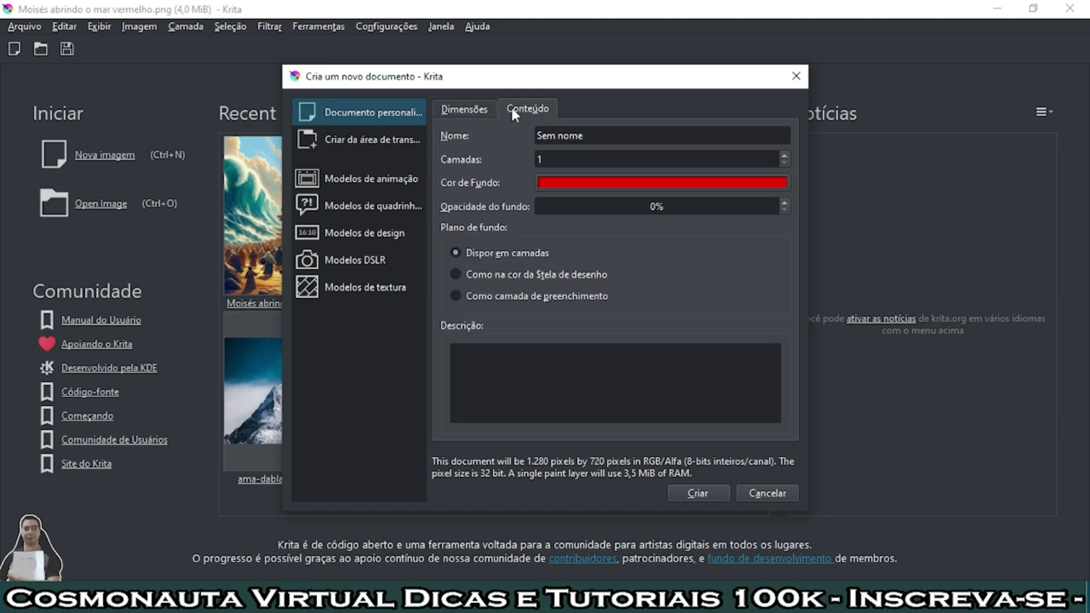
{"action": "left_click", "coordinate": [459, 106]}
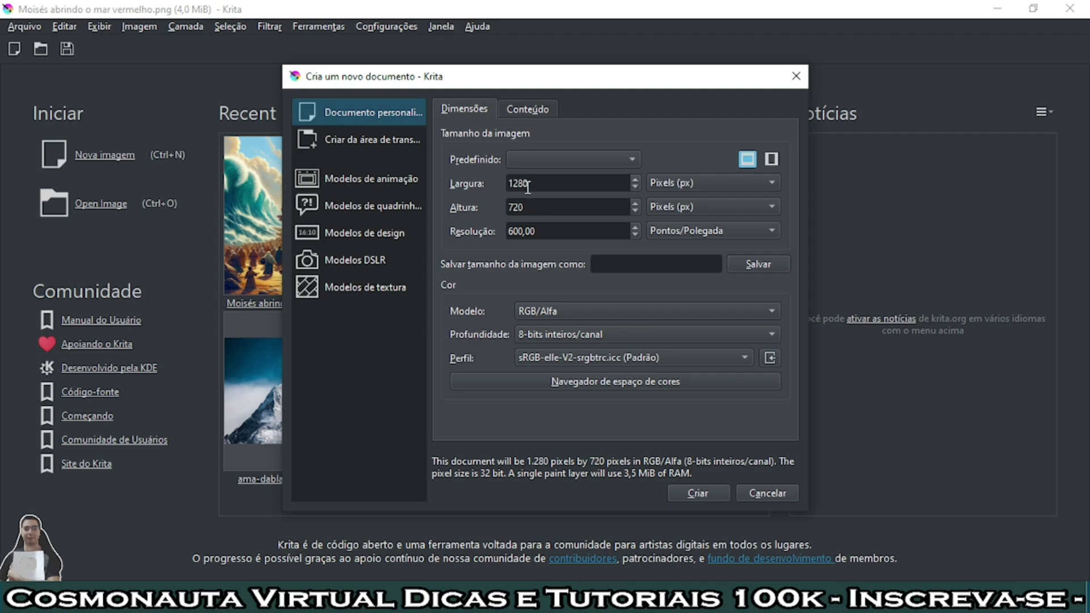
Step: Try portrait orientation for the custom document and return it to landscape
{"action": "left_click", "coordinate": [774, 159]}
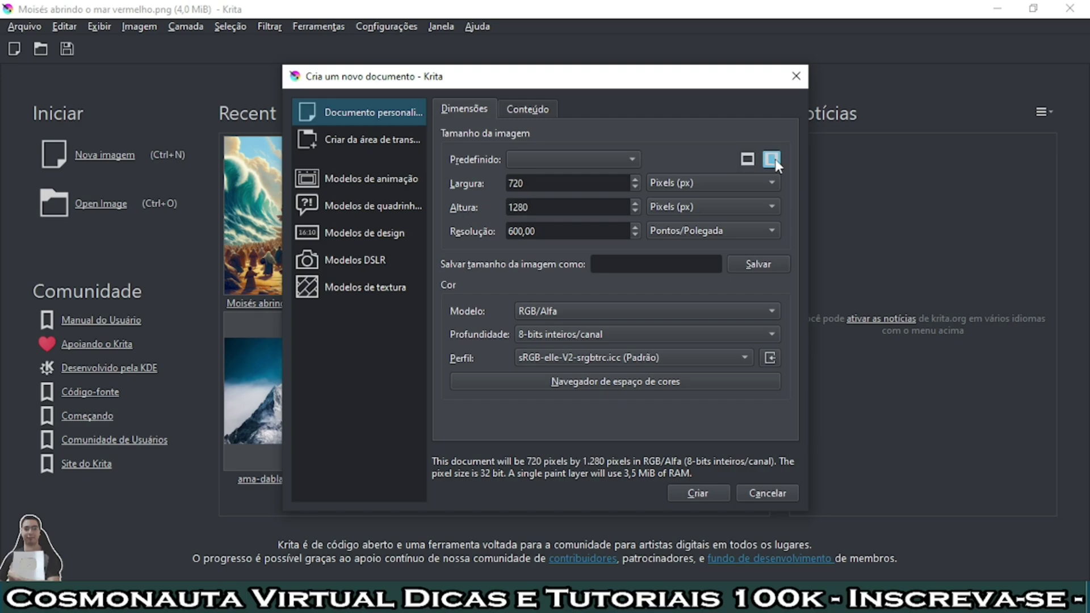
{"action": "left_click", "coordinate": [747, 162]}
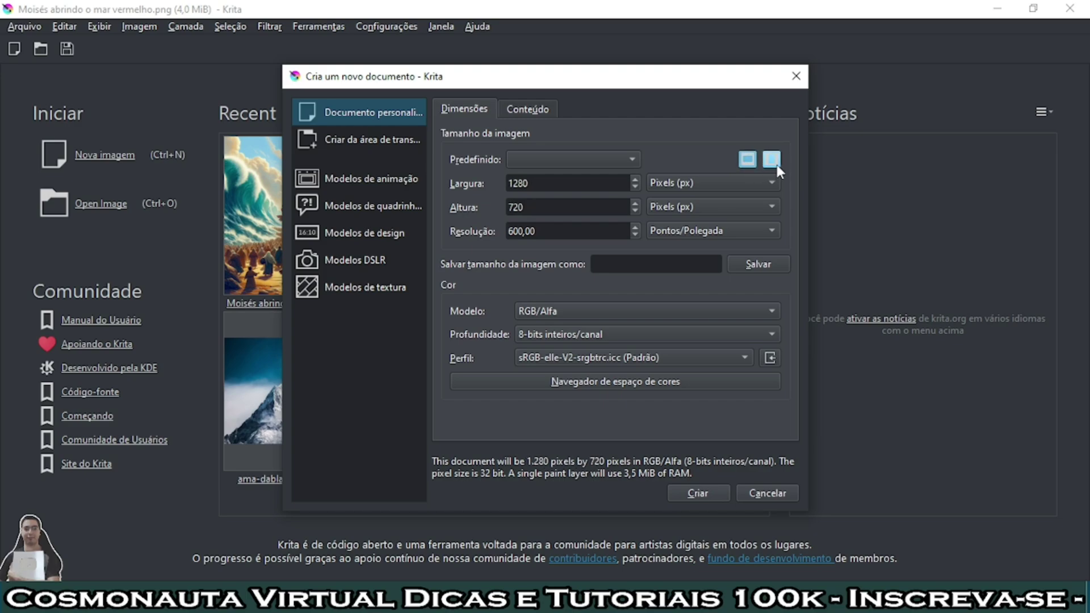
{"action": "left_click", "coordinate": [775, 164]}
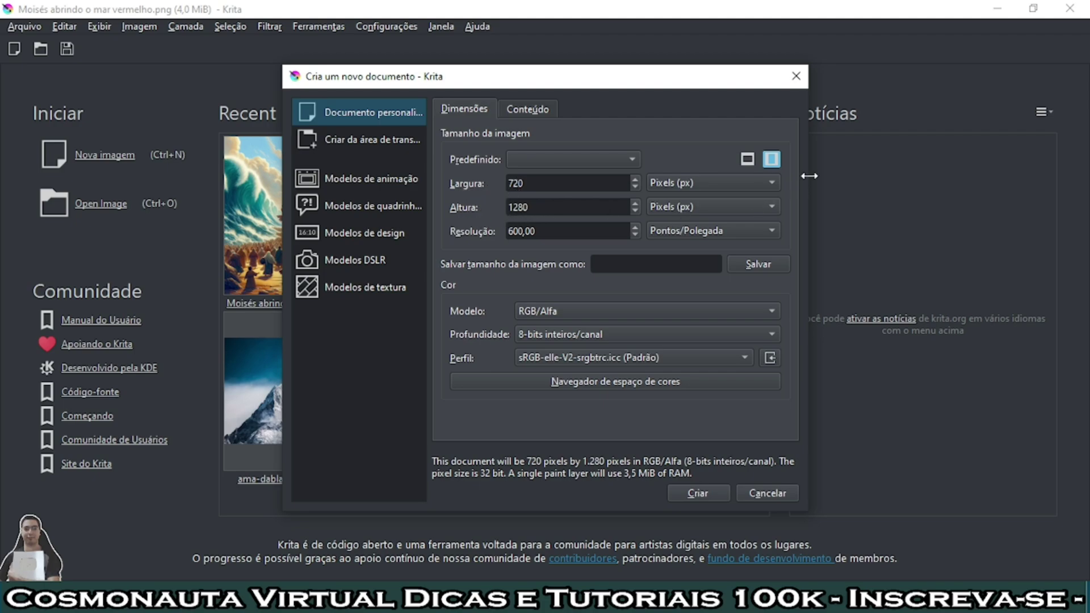
{"action": "left_click", "coordinate": [748, 160]}
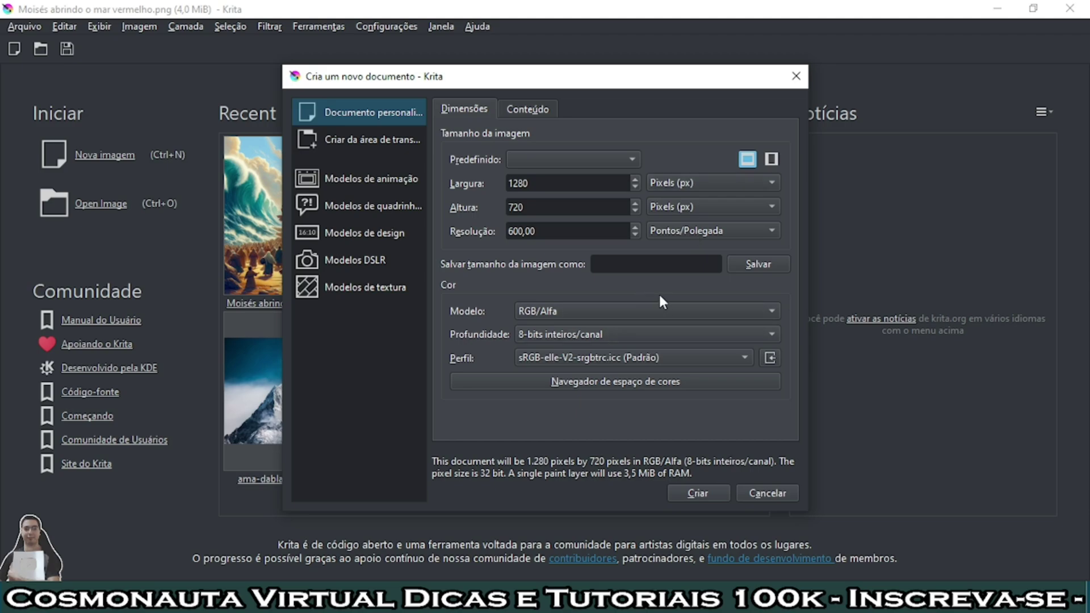
Step: Set the custom document's width to 700 pixels and its height to 300 pixels
{"action": "left_click", "coordinate": [534, 187]}
{"action": "key", "text": "BackSpace"}
{"action": "key", "text": "BackSpace"}
{"action": "key", "text": "BackSpace"}
{"action": "key", "text": "BackSpace"}
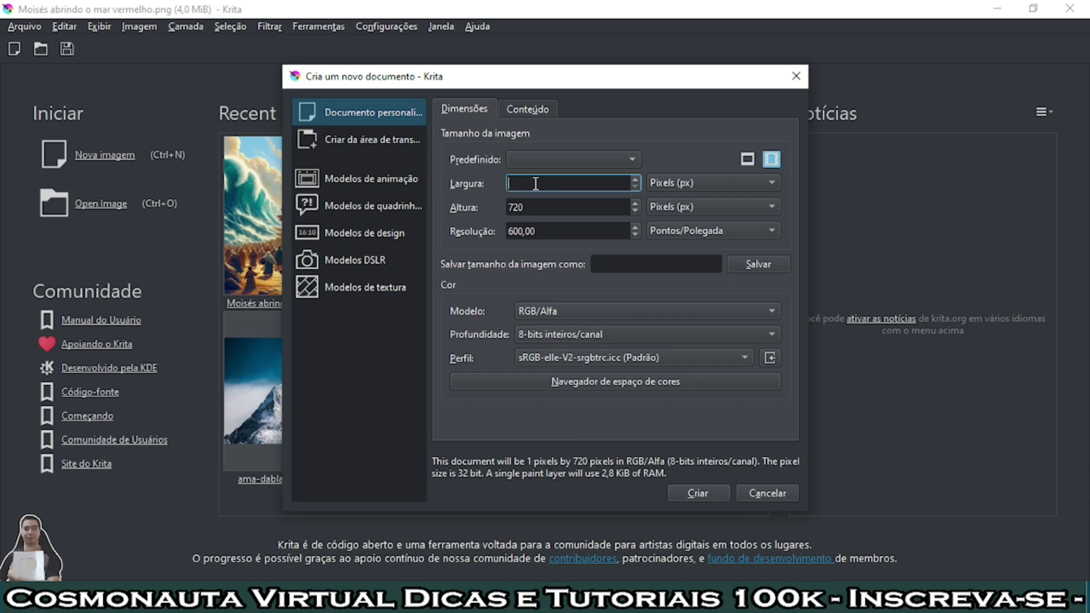
{"action": "type", "text": "700"}
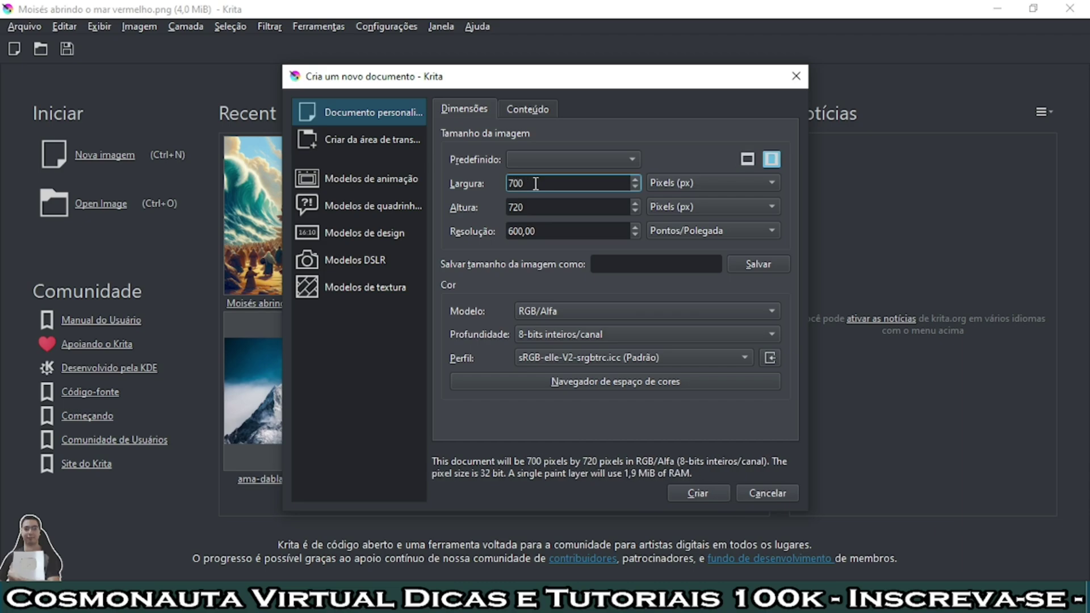
{"action": "left_click", "coordinate": [535, 204]}
{"action": "key", "text": "BackSpace"}
{"action": "key", "text": "BackSpace"}
{"action": "key", "text": "BackSpace"}
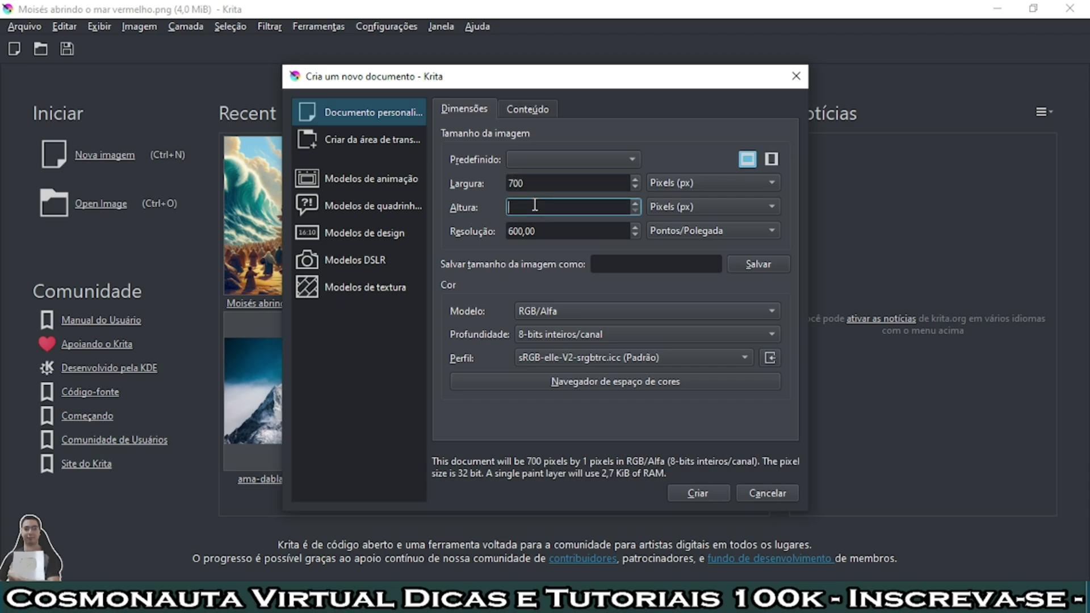
{"action": "type", "text": "300"}
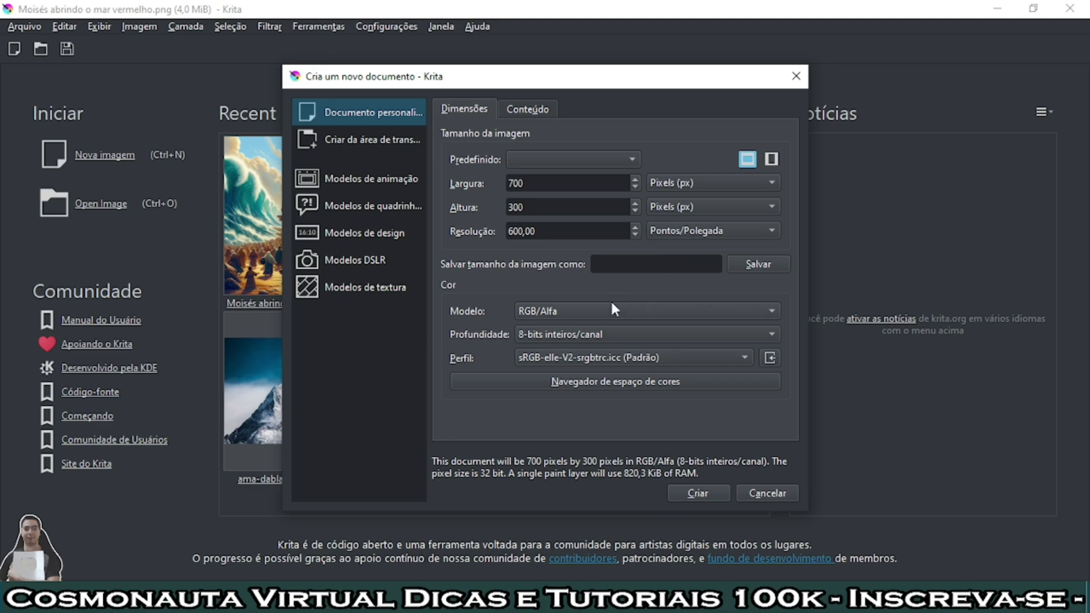
Step: Save the custom image size as a preset named "modelo 0001" and check the predefined sizes, leaving without creating the document
{"action": "left_click", "coordinate": [627, 266]}
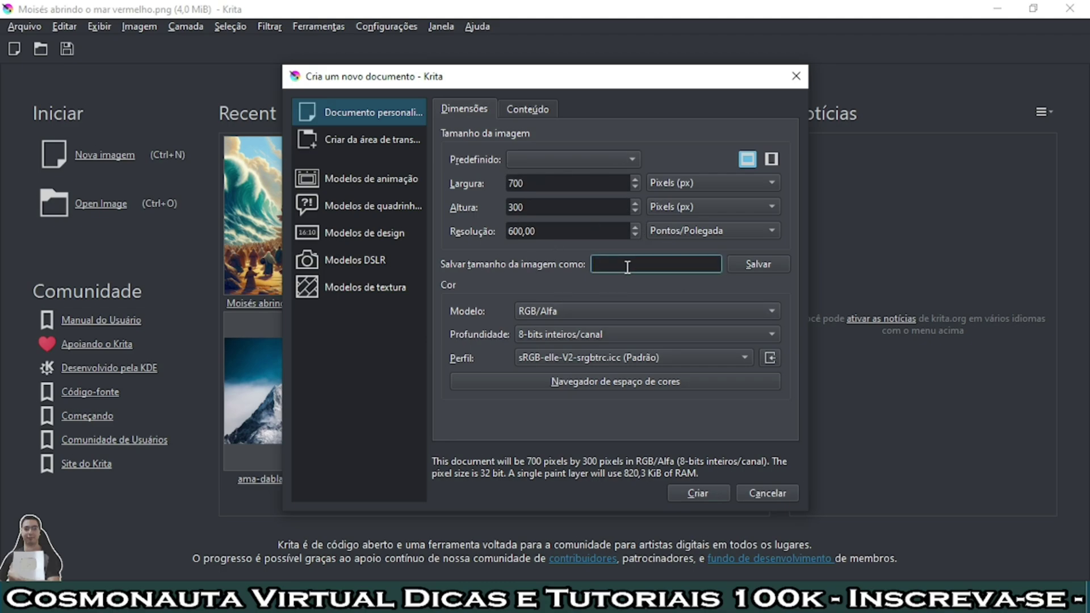
{"action": "type", "text": "modelo 0001"}
{"action": "left_click", "coordinate": [749, 264]}
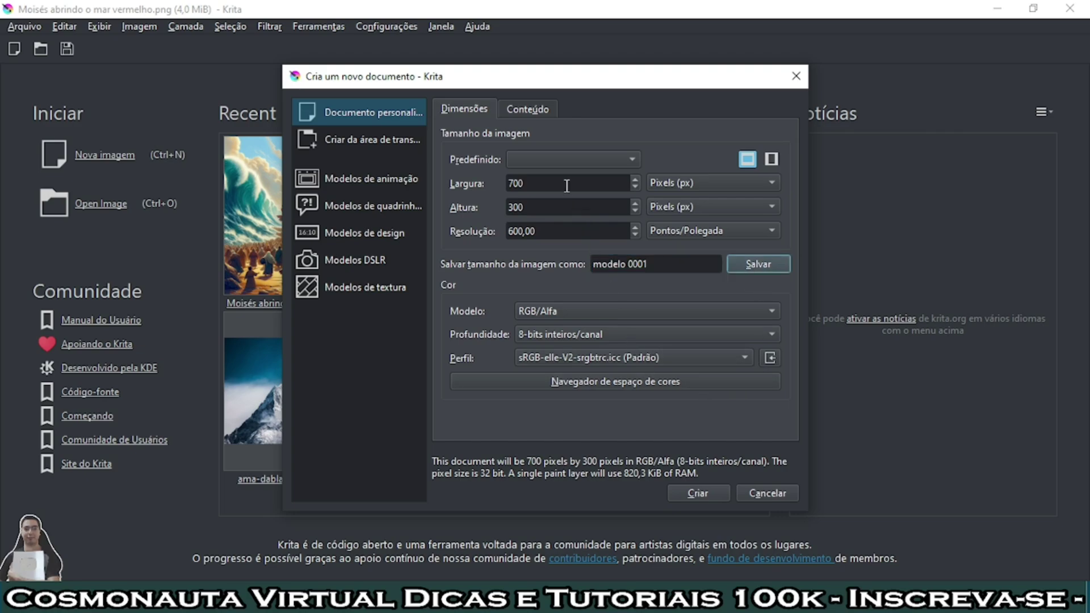
{"action": "left_click", "coordinate": [626, 163]}
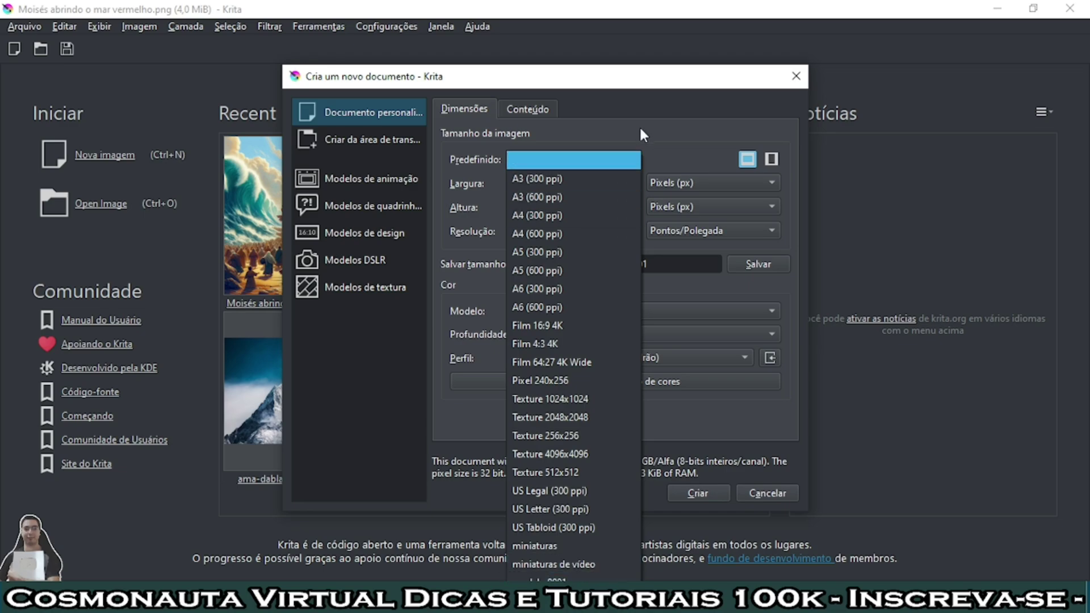
{"action": "left_click", "coordinate": [656, 99]}
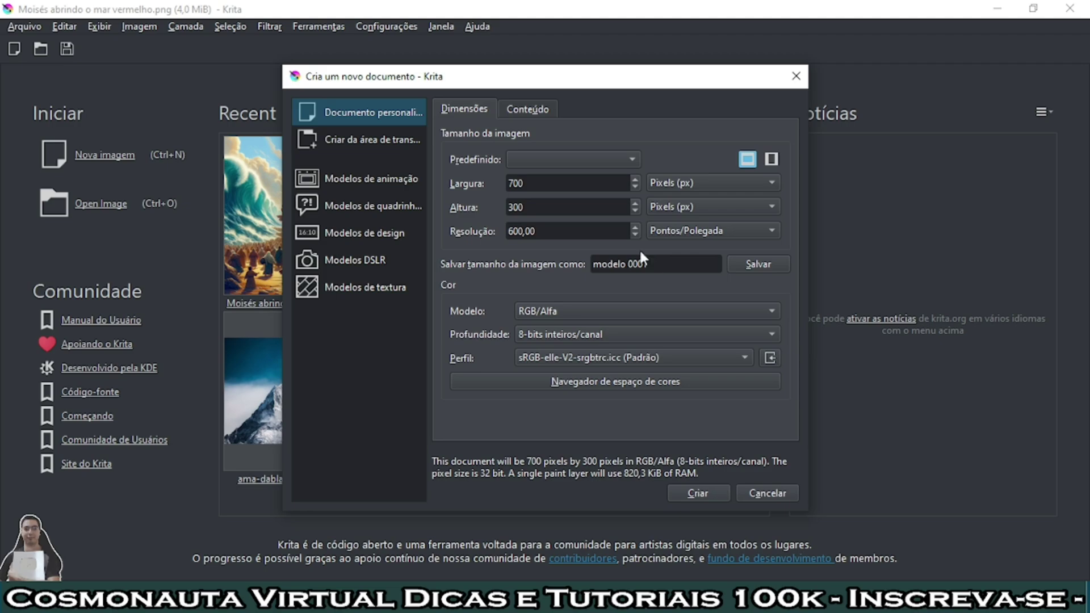
{"action": "left_click", "coordinate": [761, 493]}
Step: Create a new 1280 × 720 pixel custom document with a red background colour and the background opacity set to 100%
{"action": "left_click", "coordinate": [86, 155]}
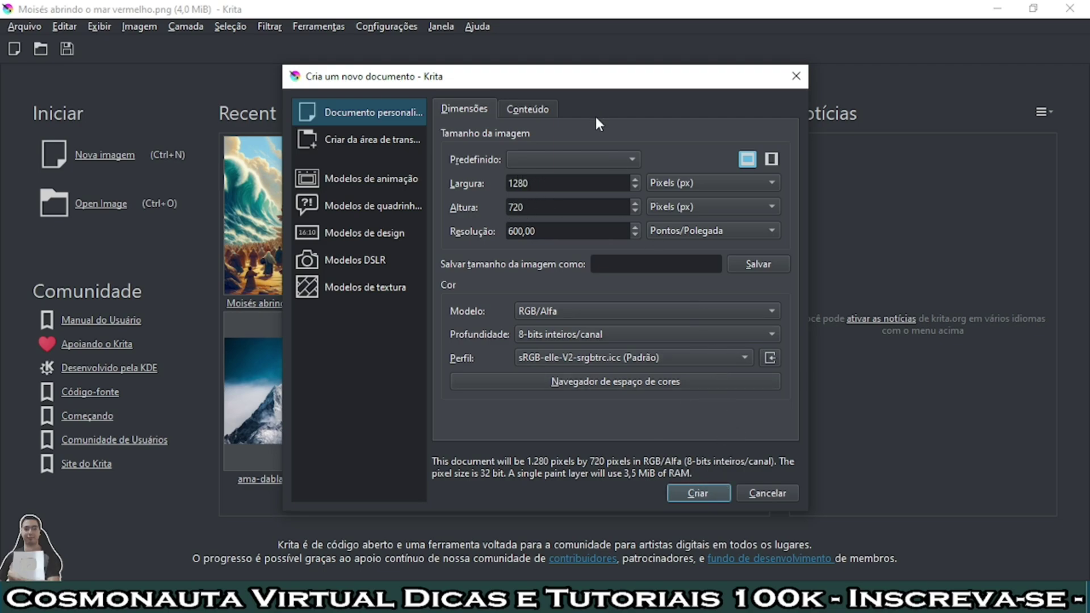
{"action": "left_click", "coordinate": [530, 108]}
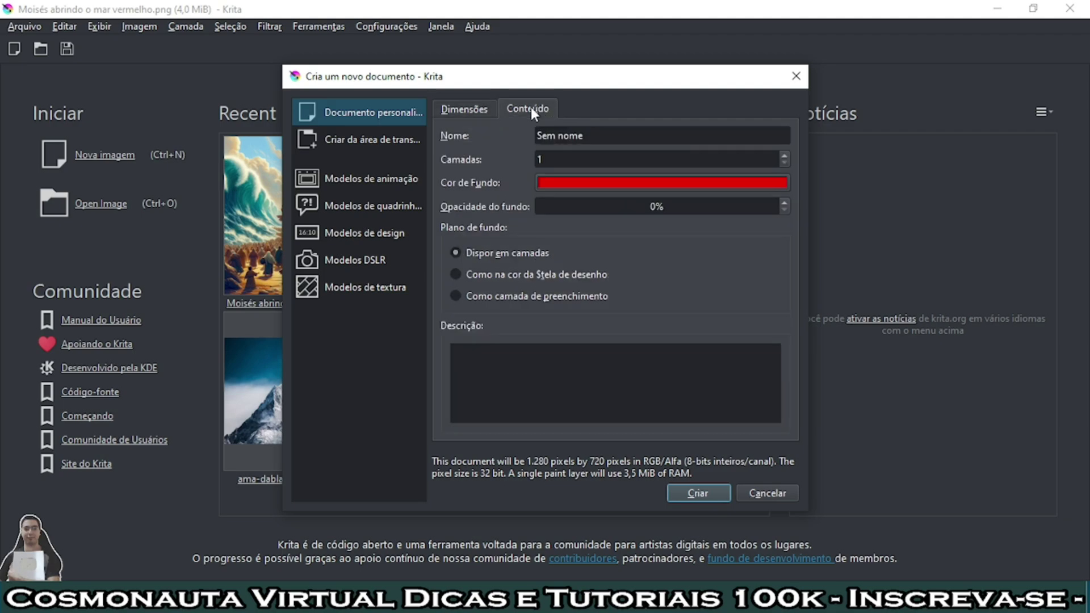
{"action": "left_click", "coordinate": [590, 181]}
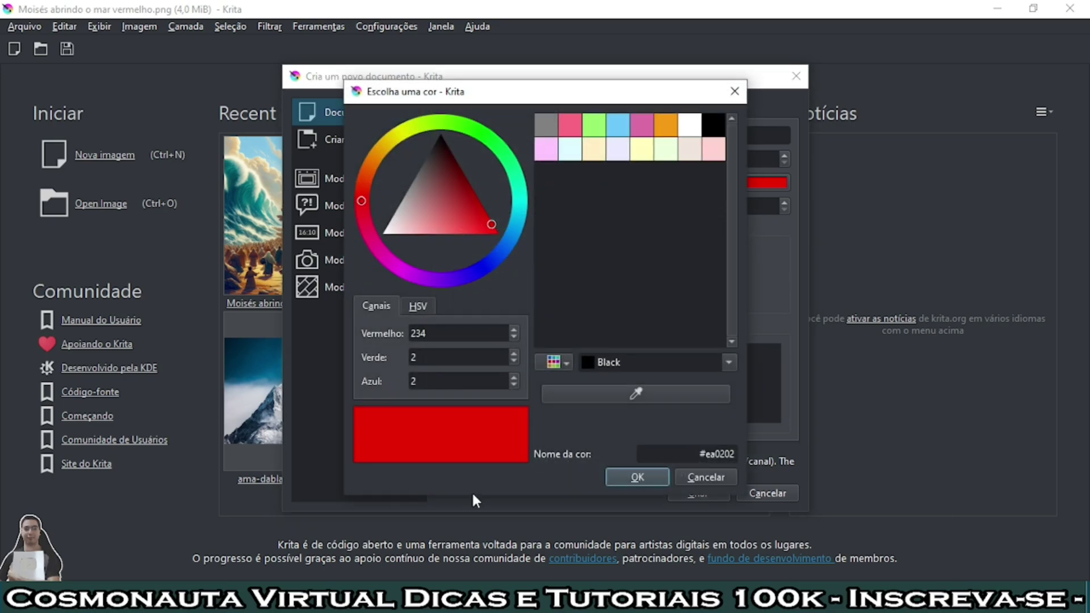
{"action": "left_click", "coordinate": [639, 478]}
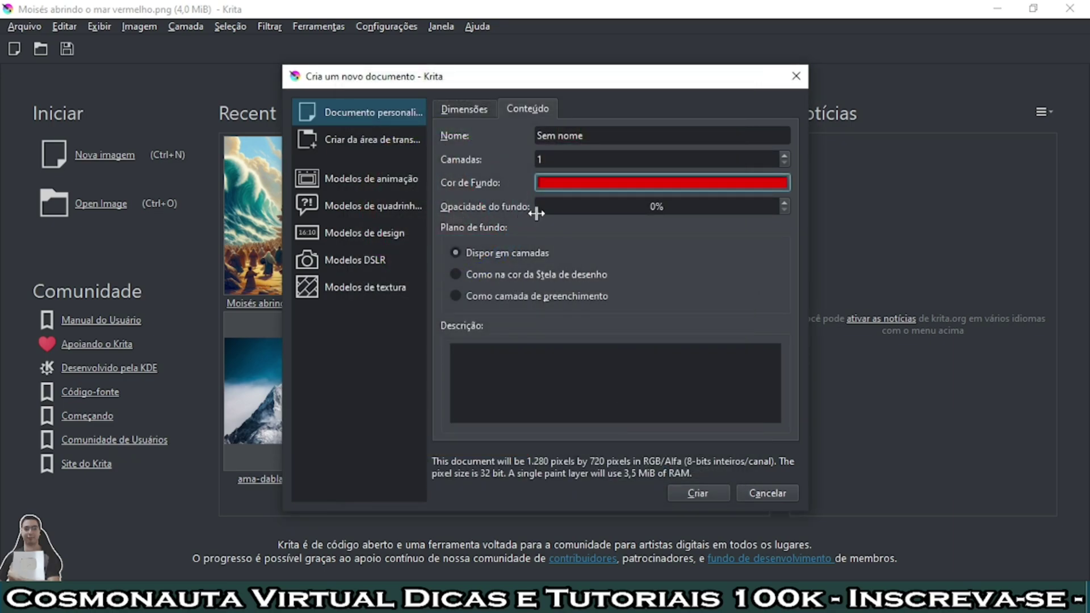
{"action": "left_click_drag", "start_coordinate": [536, 206], "coordinate": [784, 206]}
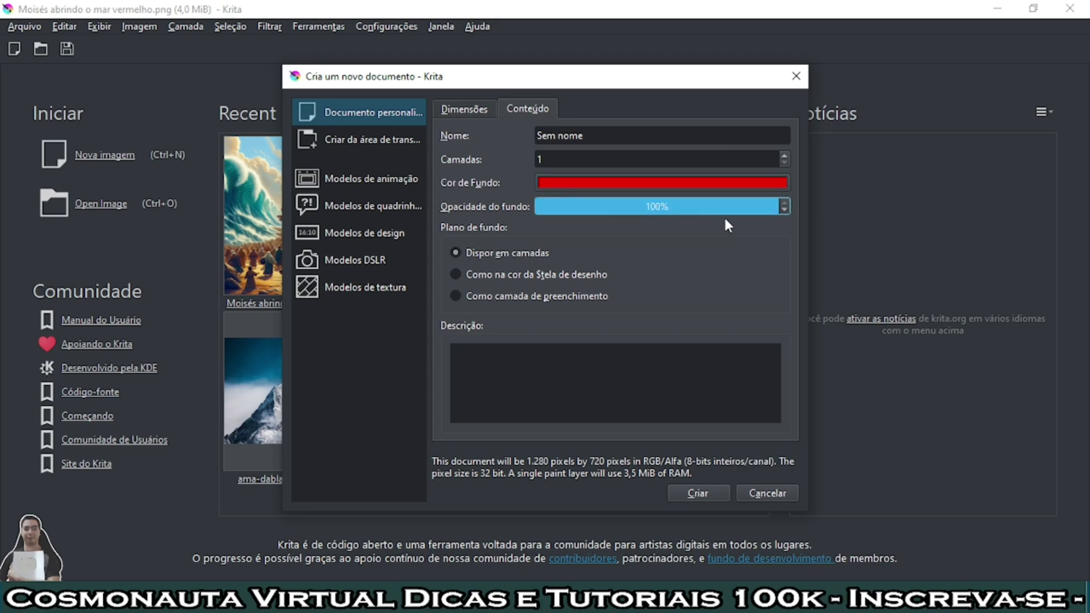
{"action": "left_click", "coordinate": [710, 493]}
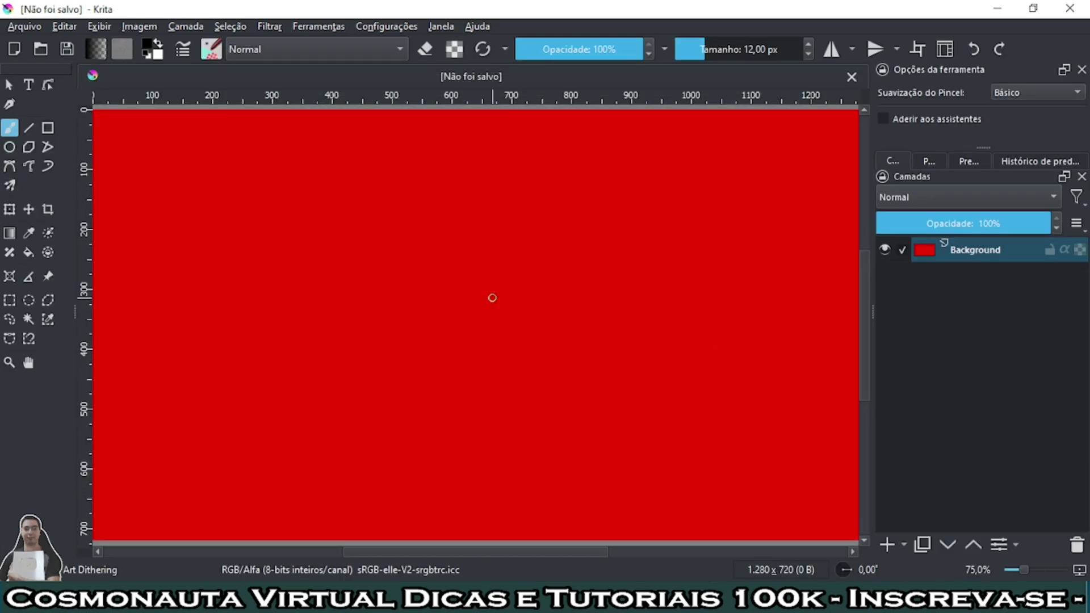
Step: View the whole red canvas and close the unsaved image
{"action": "key", "text": "minus"}
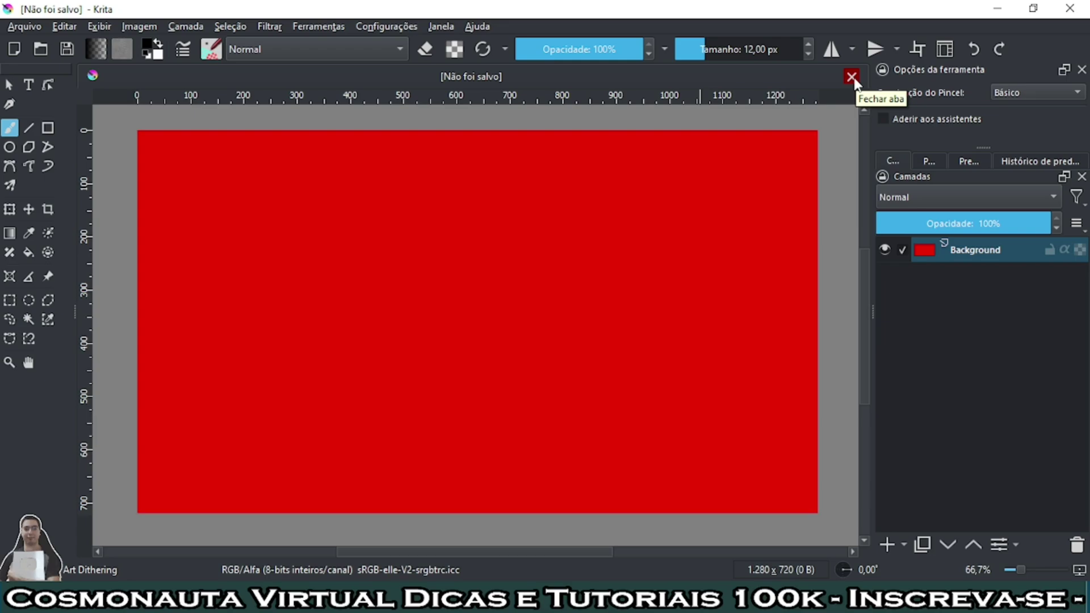
{"action": "left_click", "coordinate": [852, 76]}
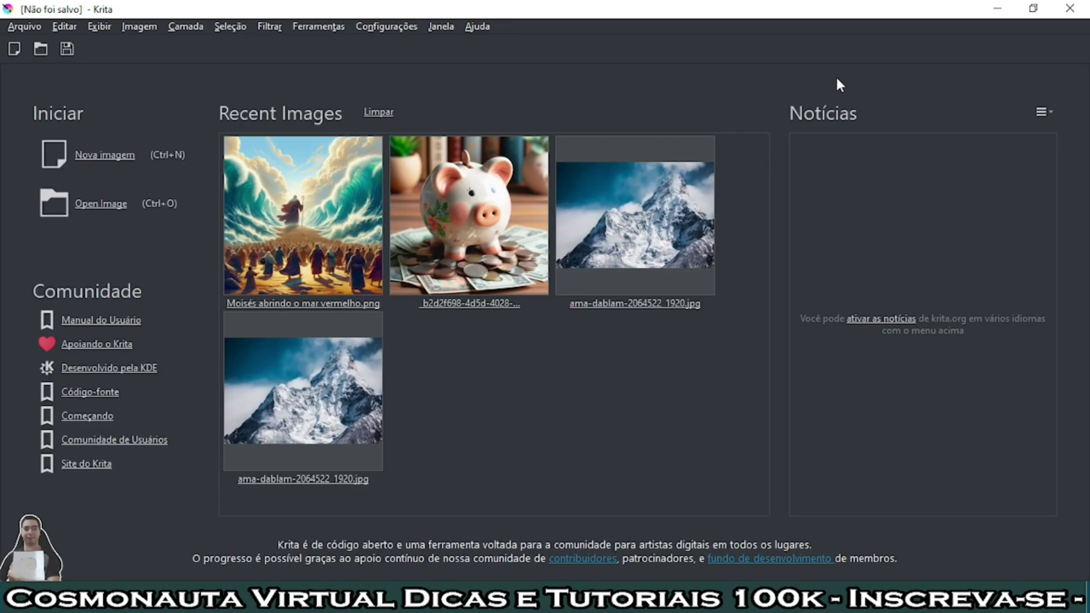
Step: Create a new 1280 × 720 pixel custom document with the red background's opacity lowered to the minimum
{"action": "left_click", "coordinate": [103, 165]}
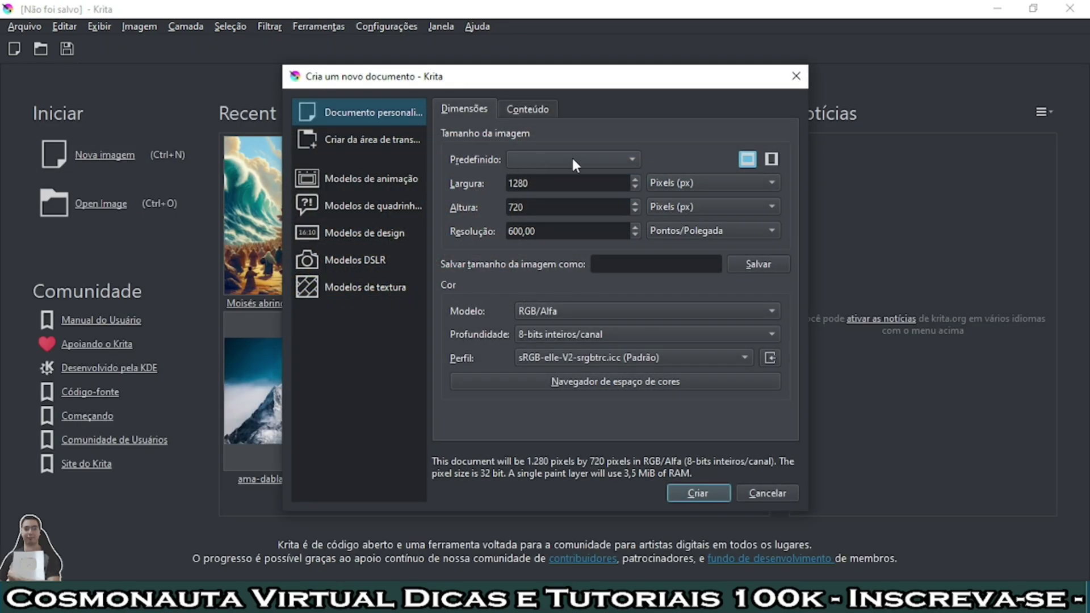
{"action": "left_click", "coordinate": [517, 110]}
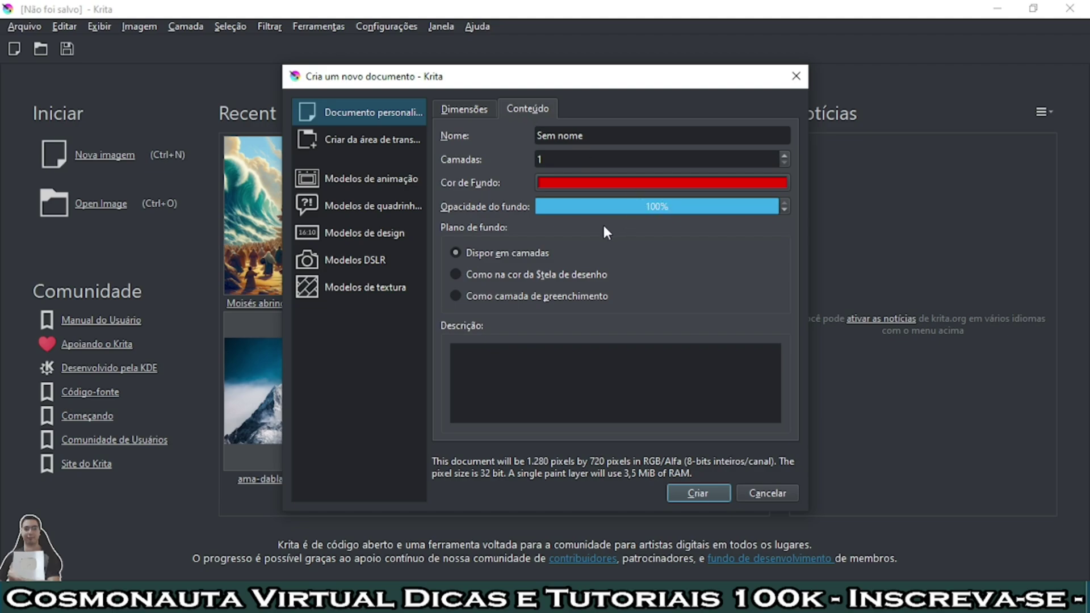
{"action": "left_click_drag", "start_coordinate": [772, 210], "coordinate": [522, 215]}
{"action": "left_click", "coordinate": [697, 492]}
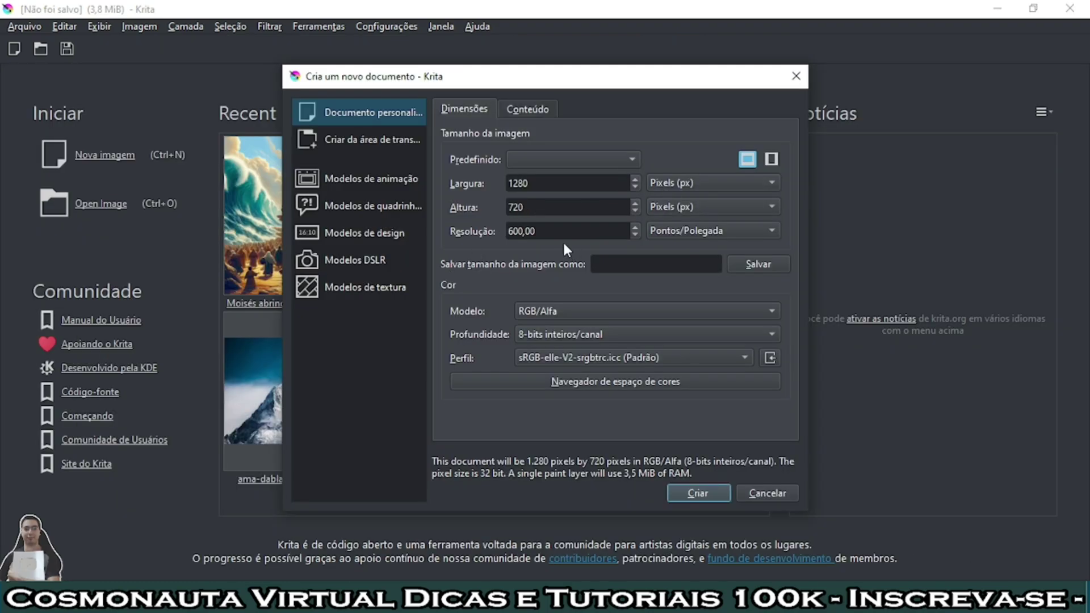
Step: Create another 1280 × 720 pixel custom document with a yellow-green background (#d3ea01) and the background opacity set to 100%
{"action": "left_click", "coordinate": [527, 109]}
{"action": "left_click_drag", "start_coordinate": [542, 206], "coordinate": [781, 201]}
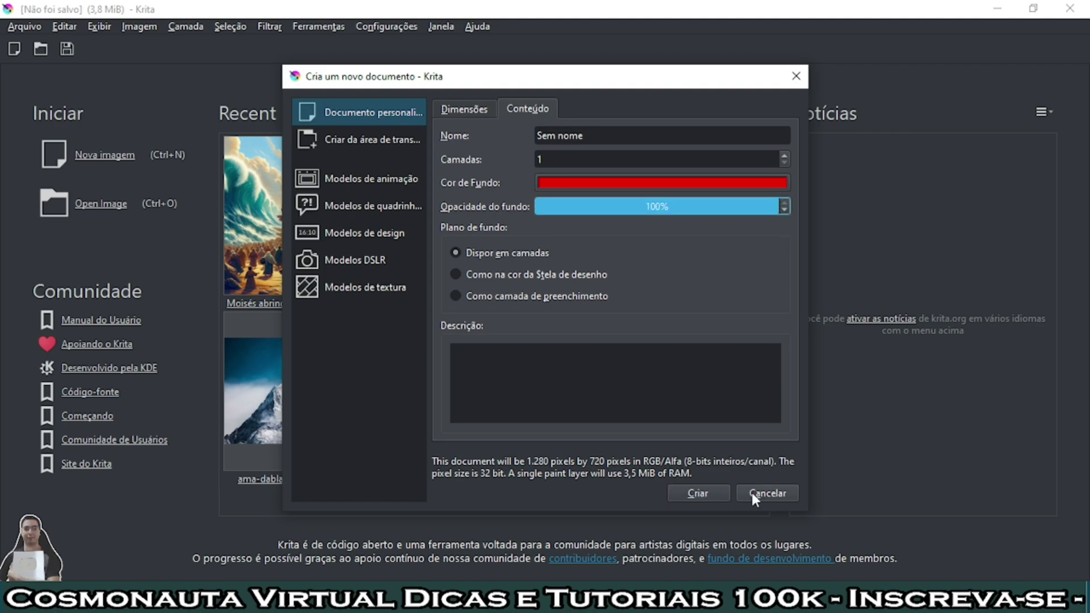
{"action": "left_click", "coordinate": [669, 181]}
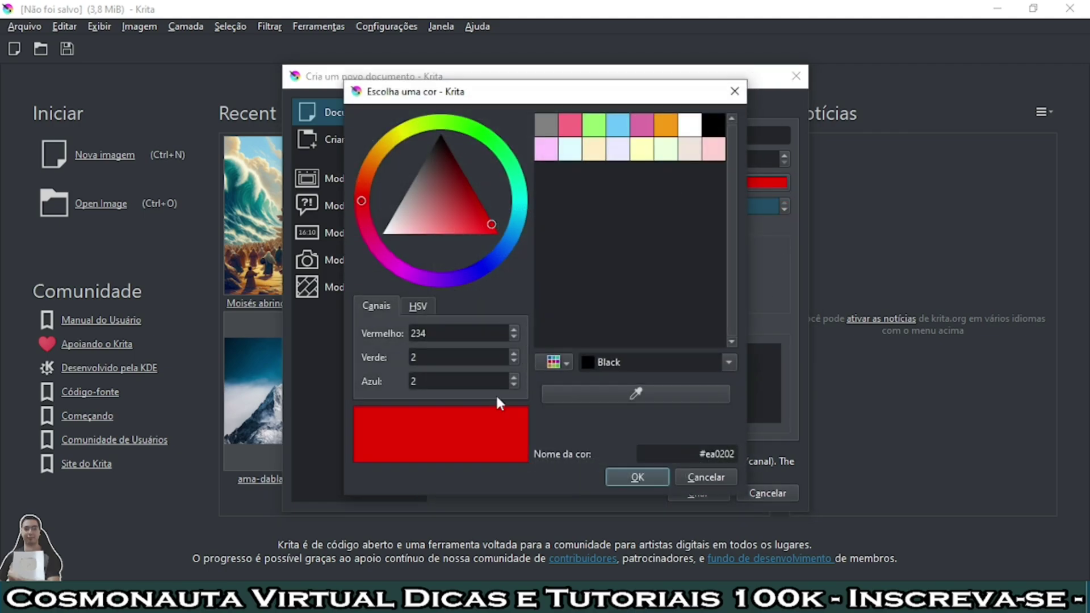
{"action": "left_click_drag", "start_coordinate": [376, 172], "coordinate": [410, 132]}
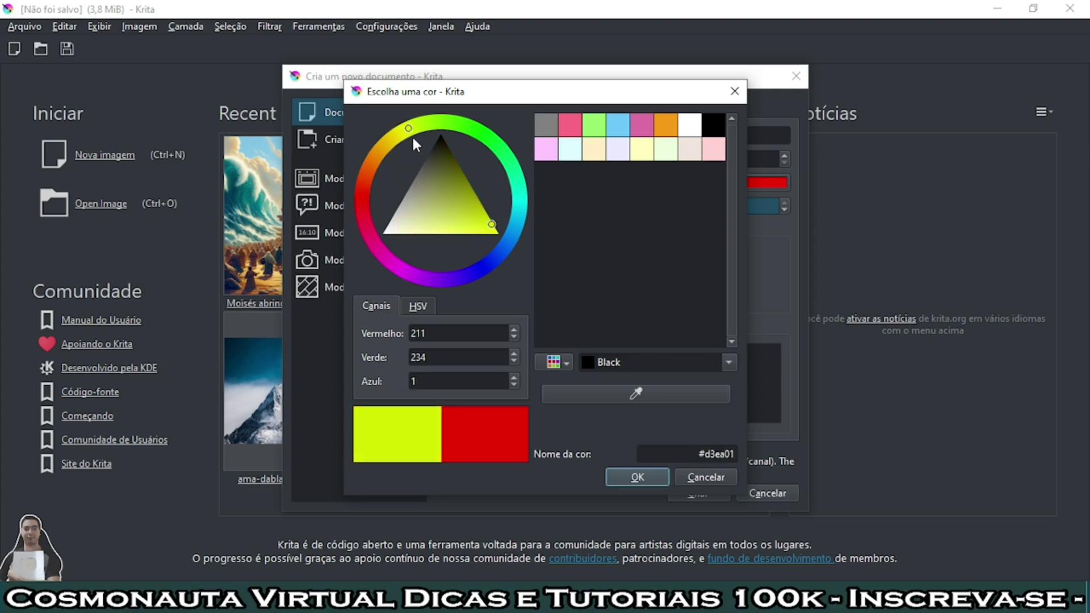
{"action": "left_click", "coordinate": [618, 476]}
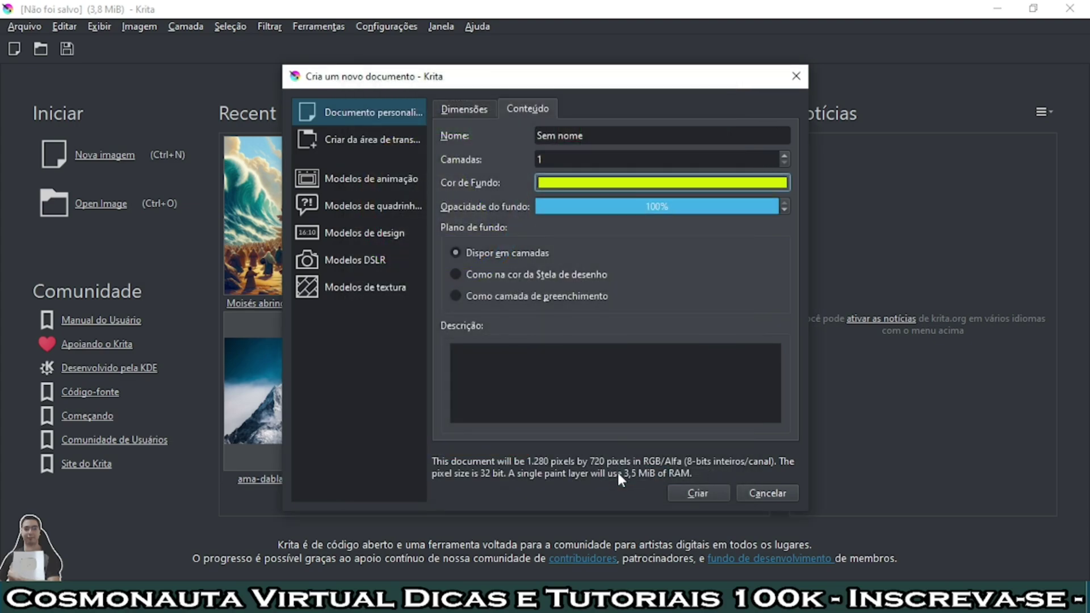
{"action": "left_click", "coordinate": [682, 492]}
{"action": "scroll", "coordinate": [445, 302], "scroll_direction": "down", "scroll_amount": 2}
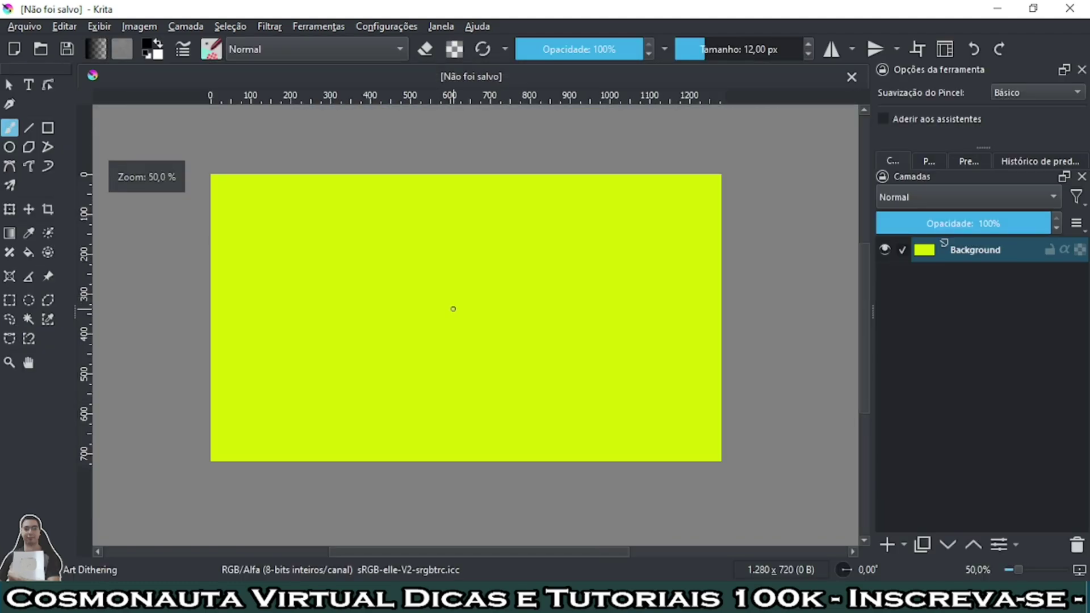
{"action": "scroll", "coordinate": [453, 308], "scroll_direction": "up", "scroll_amount": 1}
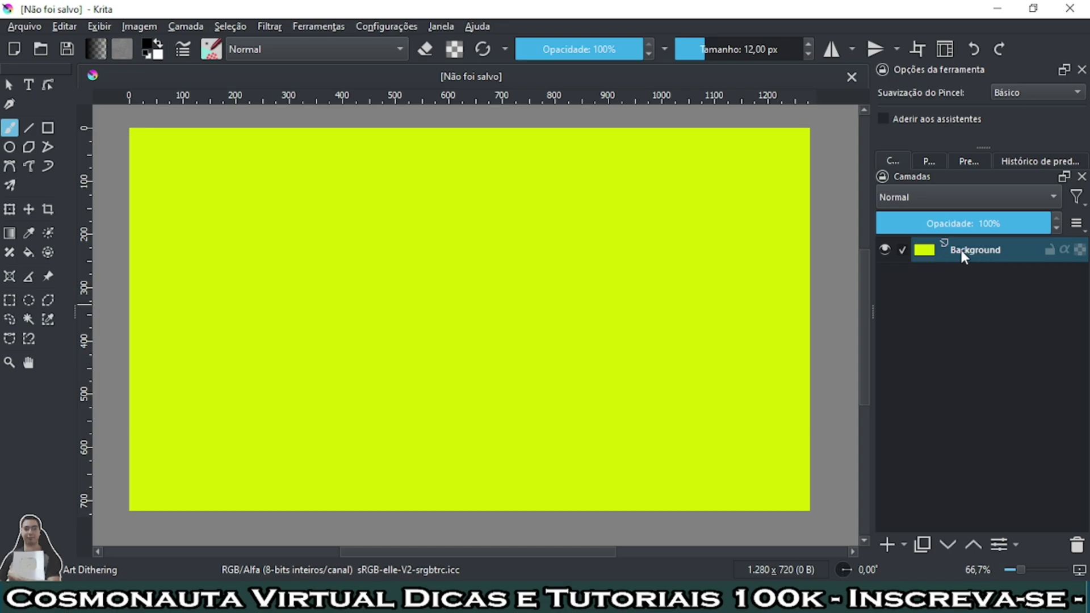
Step: Hide and show the Background layer to compare the canvas with and without its colour
{"action": "left_click", "coordinate": [885, 249]}
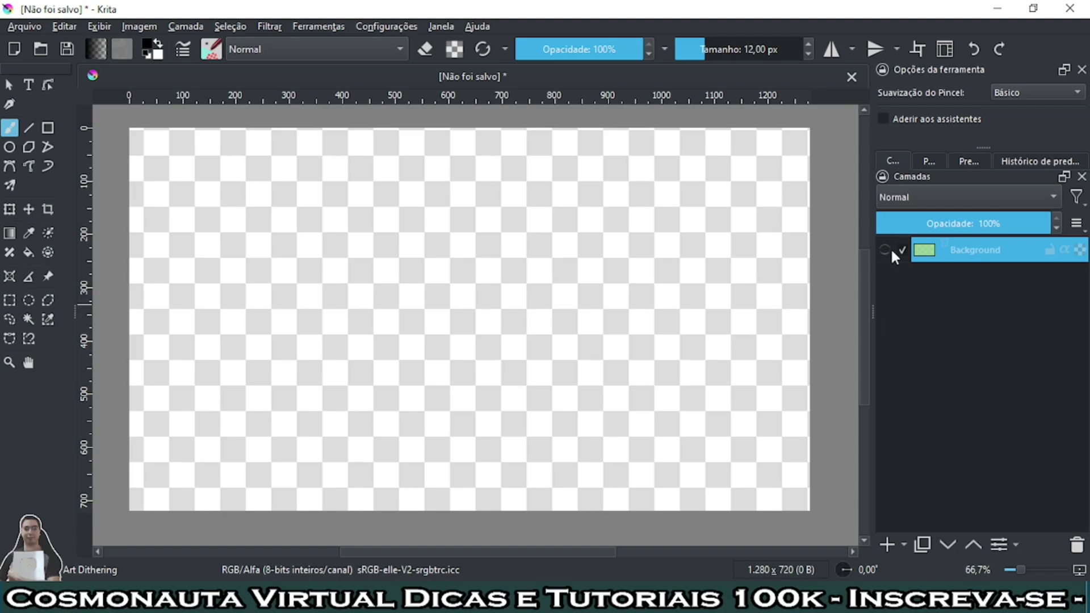
{"action": "left_click", "coordinate": [884, 249]}
{"action": "left_click", "coordinate": [884, 250]}
{"action": "left_click", "coordinate": [885, 249]}
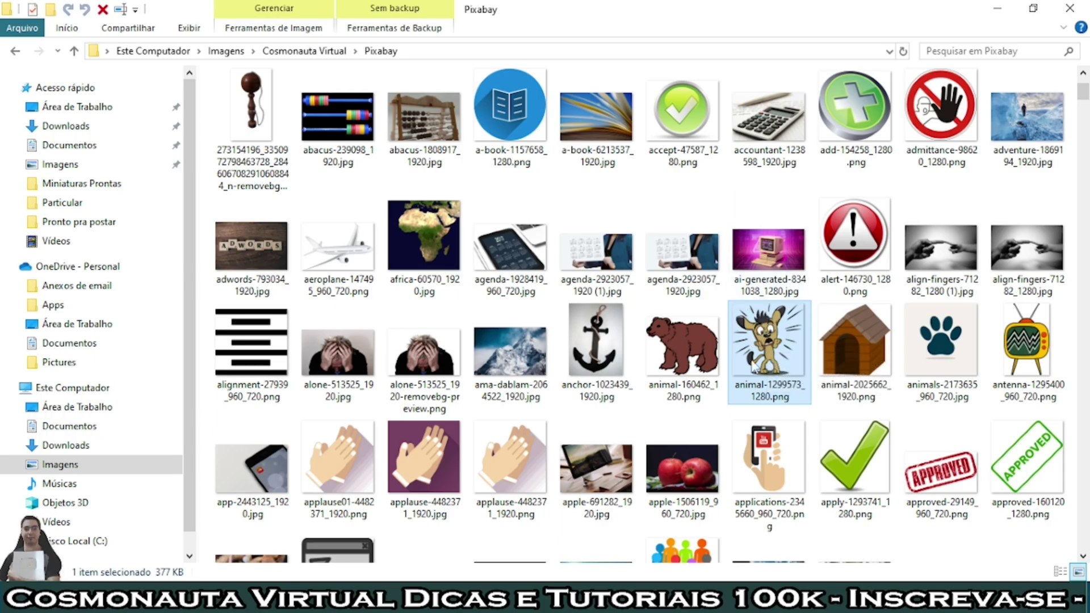
Step: Insert animal-1299573_1280.png from the Pixabay folder in File Explorer into the Krita document as a new layer
{"action": "left_click_drag", "start_coordinate": [764, 342], "coordinate": [511, 336]}
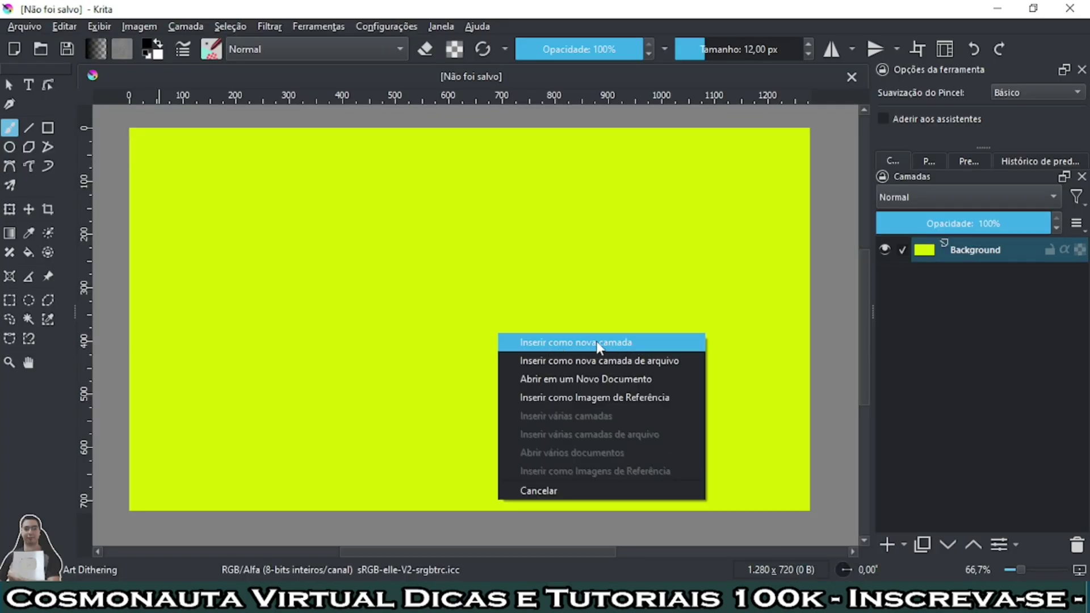
{"action": "left_click", "coordinate": [590, 347]}
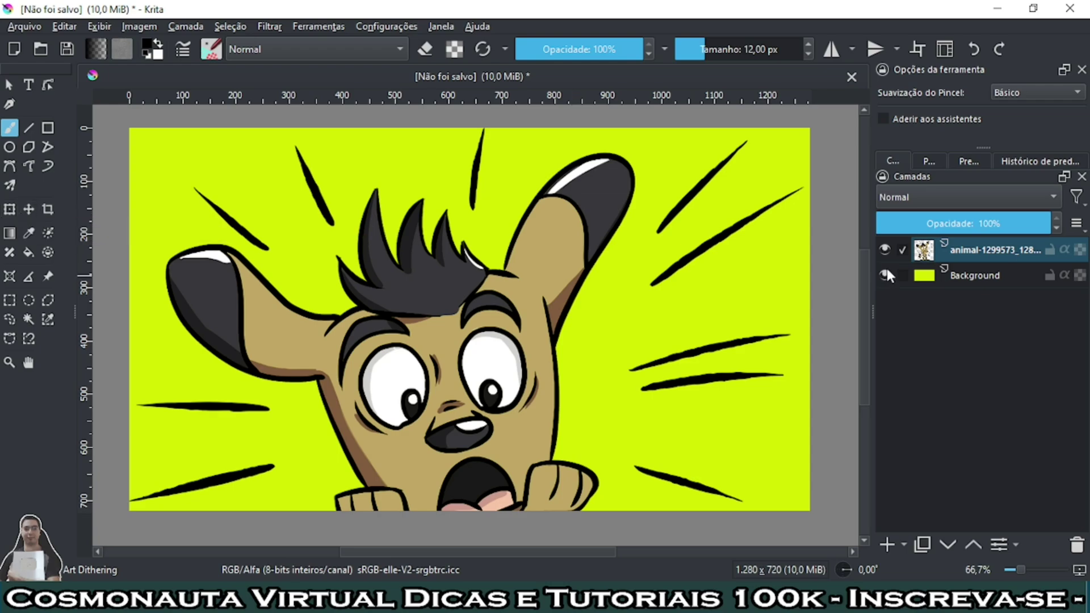
Step: Transform the animal layer, shrinking it to about 240 × 330 pixels and moving it slightly left of the canvas centre
{"action": "left_click", "coordinate": [980, 252]}
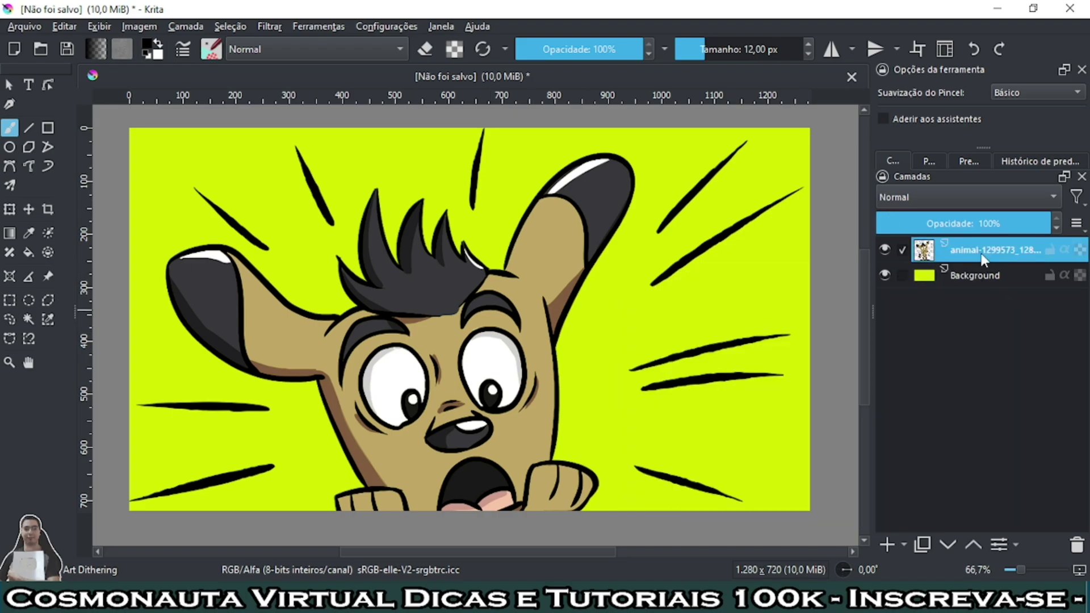
{"action": "left_click", "coordinate": [9, 211]}
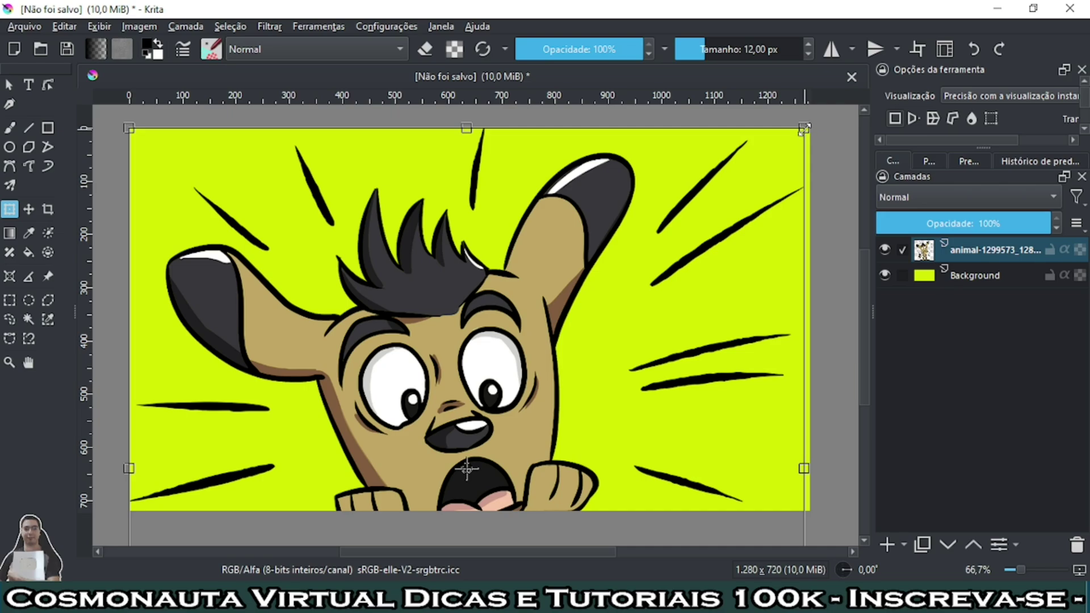
{"action": "left_click_drag", "start_coordinate": [804, 130], "coordinate": [382, 389]}
{"action": "left_click_drag", "start_coordinate": [266, 483], "coordinate": [619, 198]}
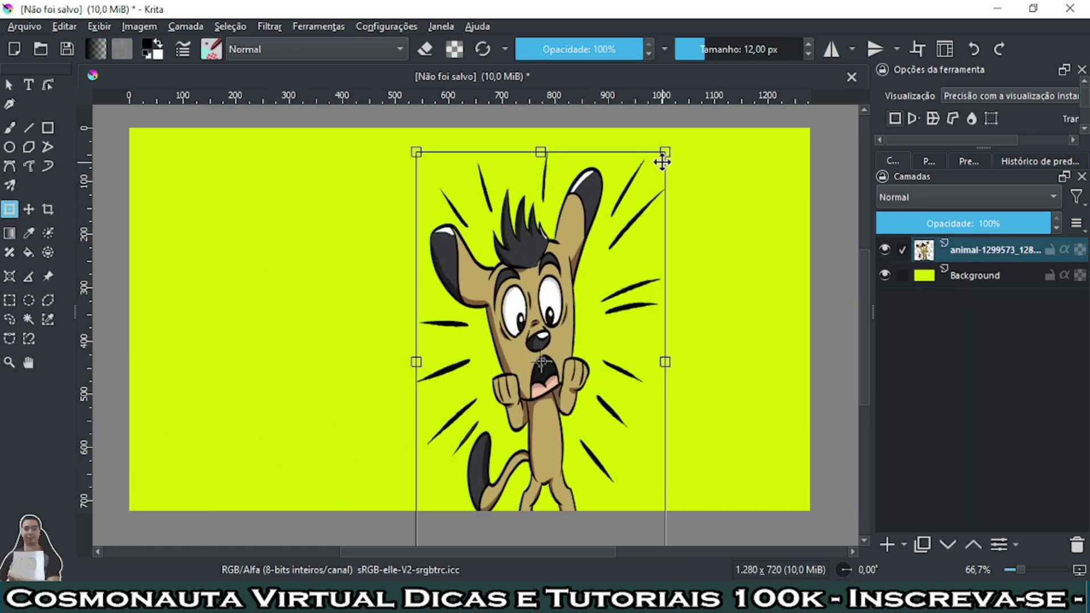
{"action": "left_click_drag", "start_coordinate": [662, 162], "coordinate": [644, 275]}
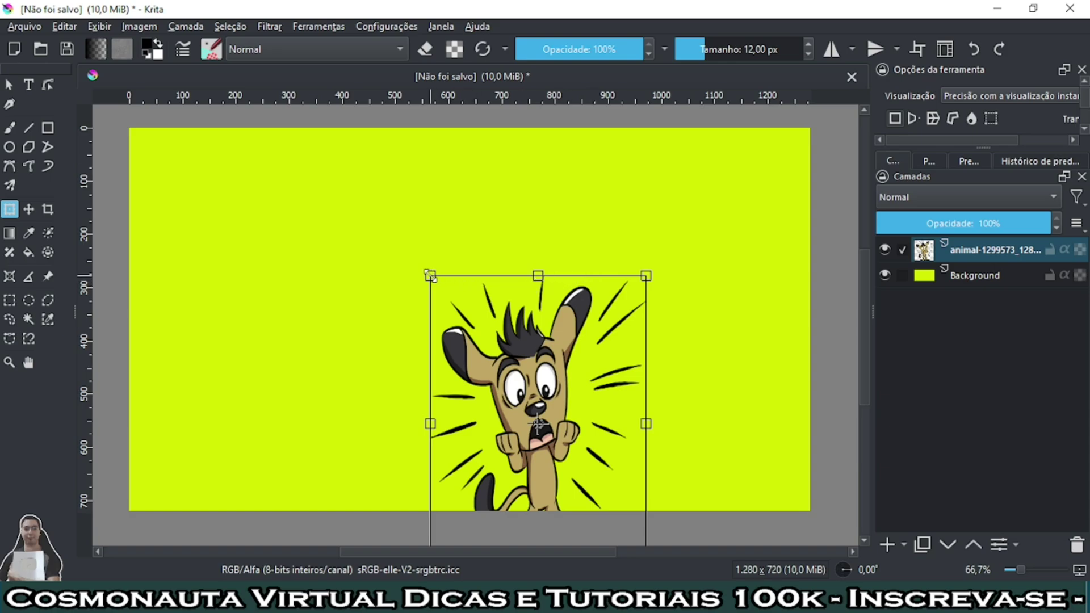
{"action": "left_click_drag", "start_coordinate": [429, 275], "coordinate": [516, 394]}
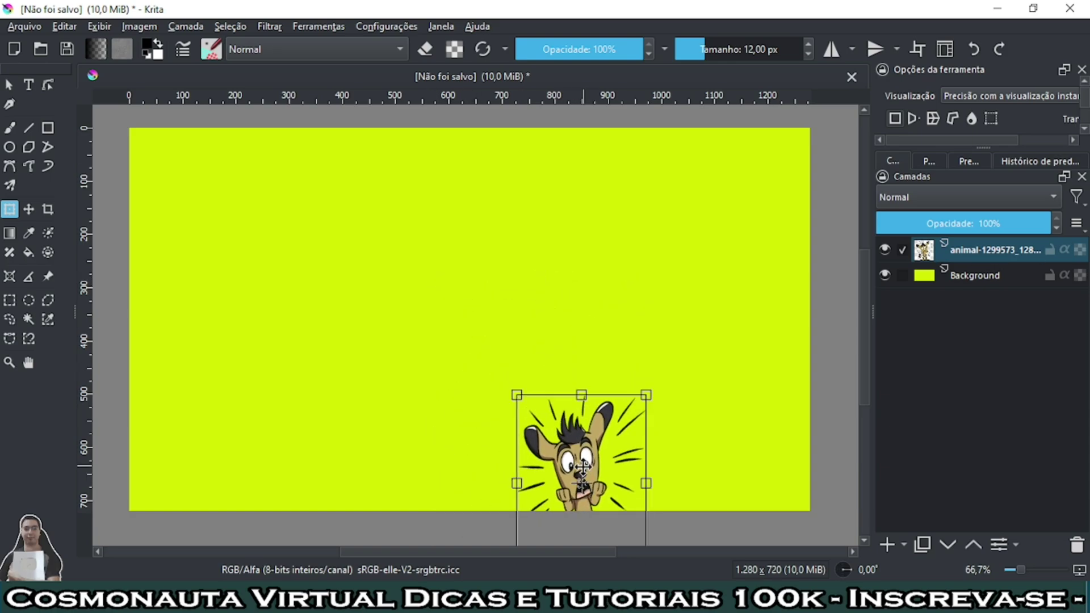
{"action": "left_click_drag", "start_coordinate": [583, 468], "coordinate": [432, 281]}
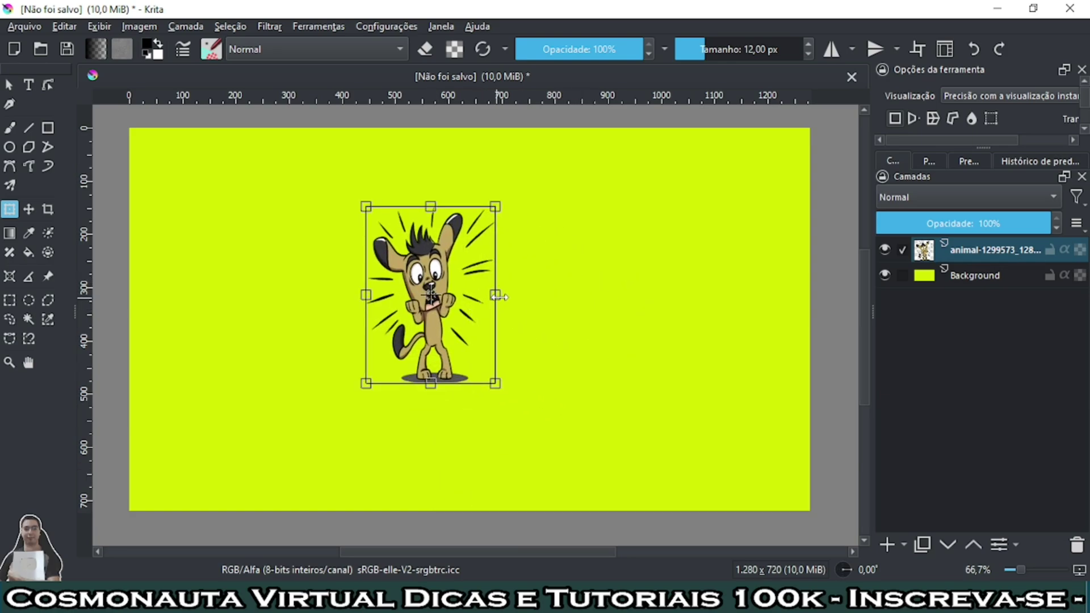
Step: Stretch and rescale the animal layer to about 595 × 520 pixels and move it to the middle of the canvas
{"action": "left_click_drag", "start_coordinate": [499, 296], "coordinate": [678, 296]}
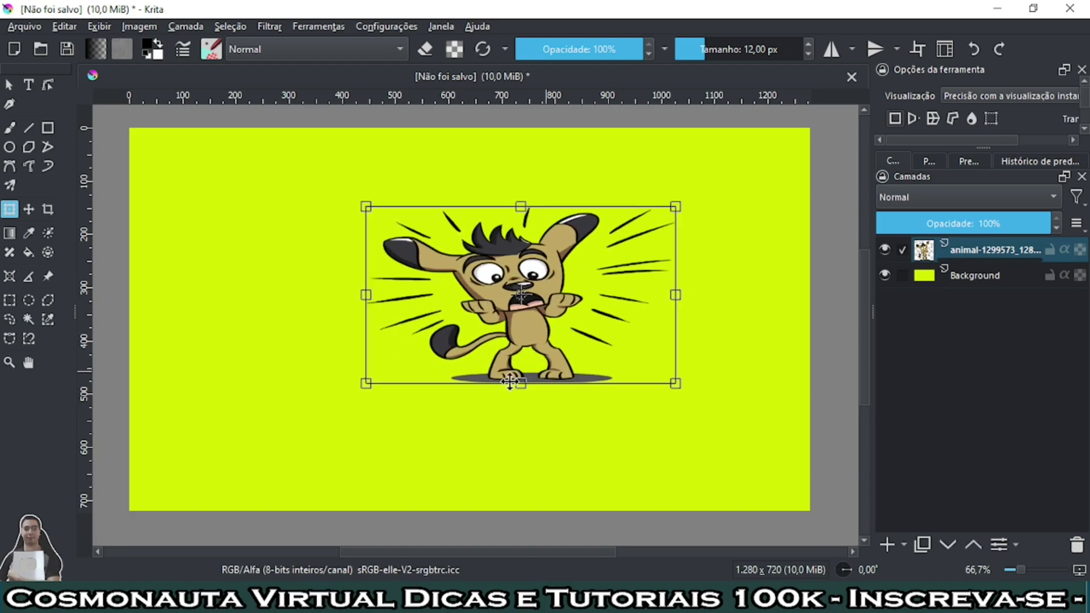
{"action": "left_click_drag", "start_coordinate": [520, 383], "coordinate": [521, 480]}
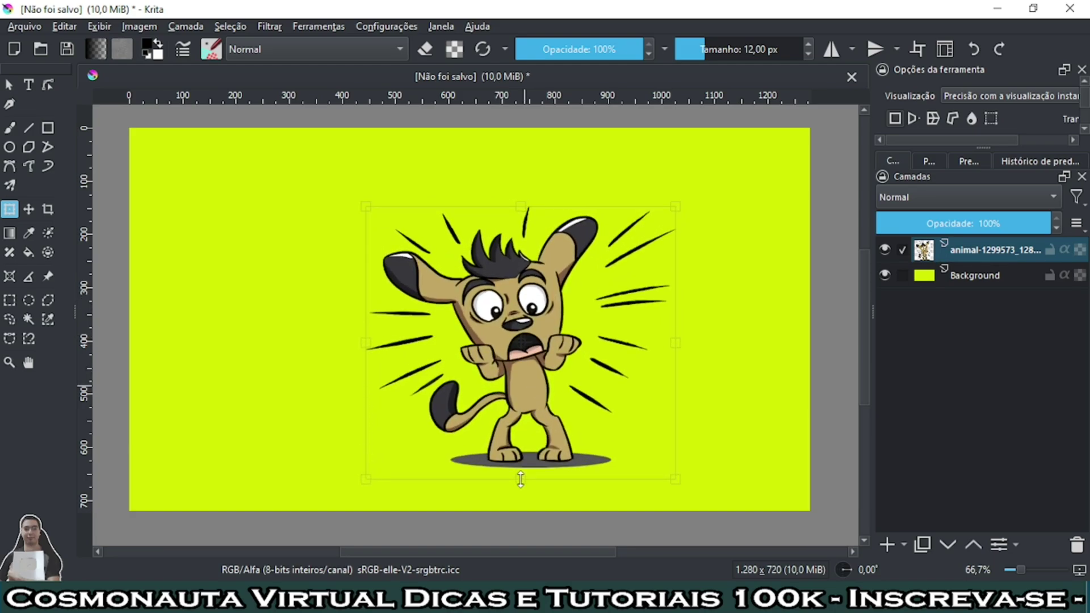
{"action": "left_click_drag", "start_coordinate": [370, 476], "coordinate": [466, 387]}
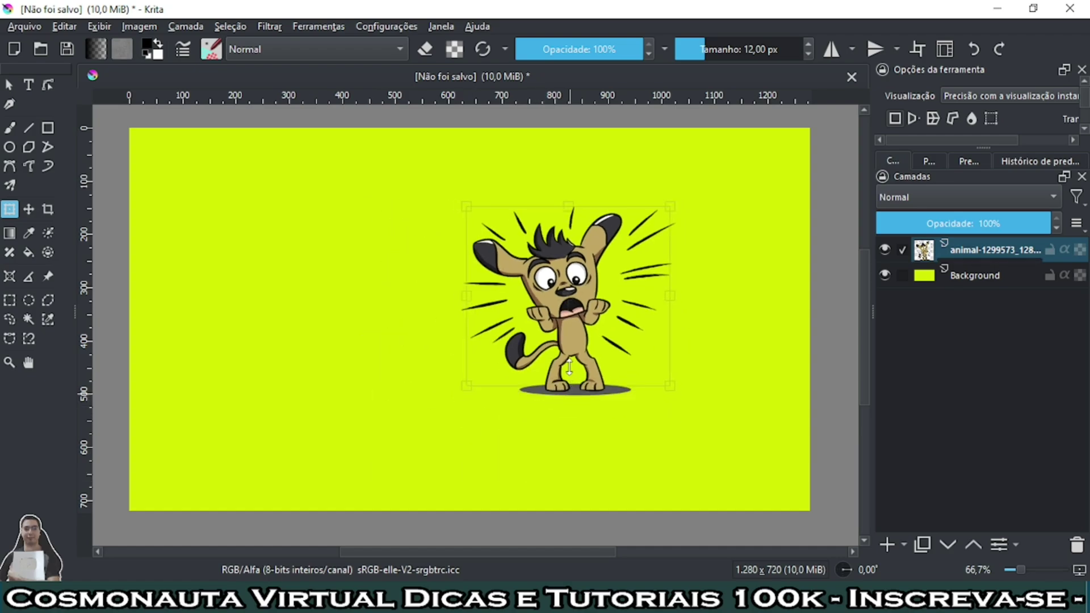
{"action": "left_click_drag", "start_coordinate": [569, 368], "coordinate": [568, 486]}
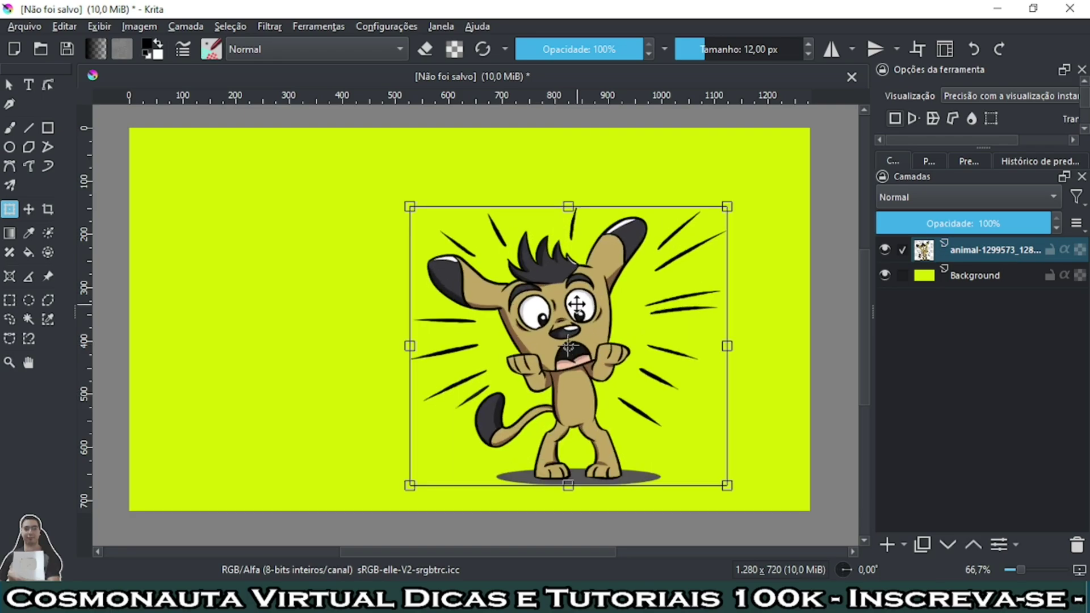
{"action": "left_click_drag", "start_coordinate": [576, 305], "coordinate": [483, 262]}
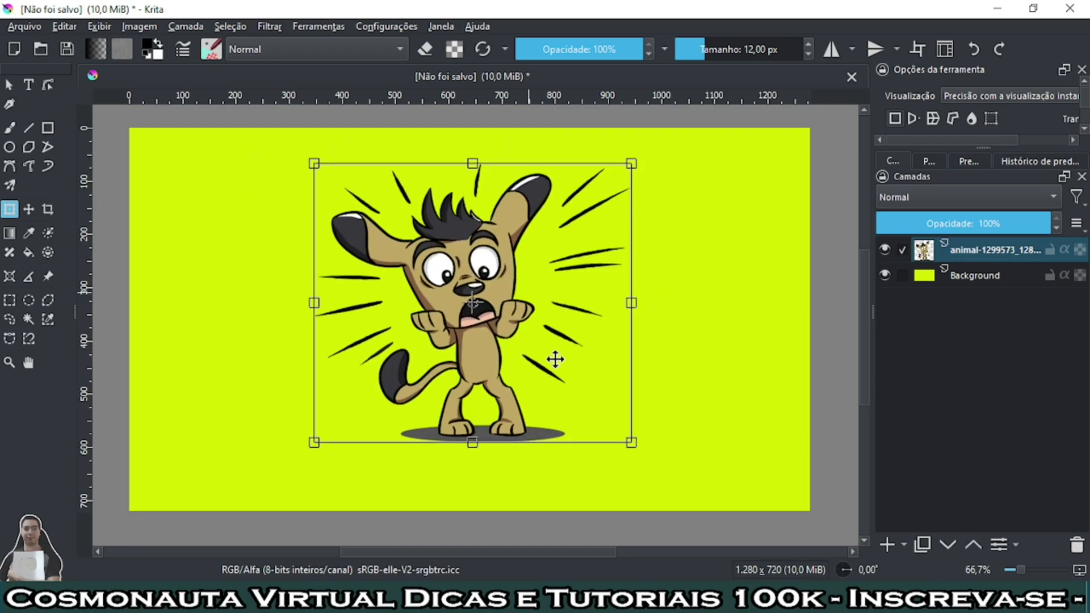
Step: Hide the Background layer so only the animal layer is displayed
{"action": "left_click", "coordinate": [884, 274]}
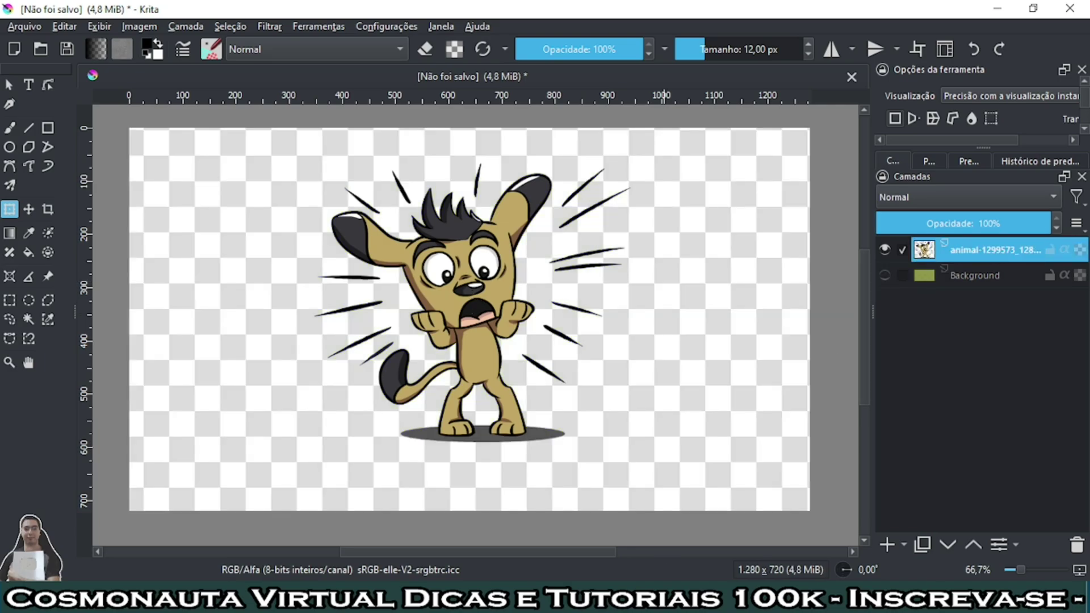